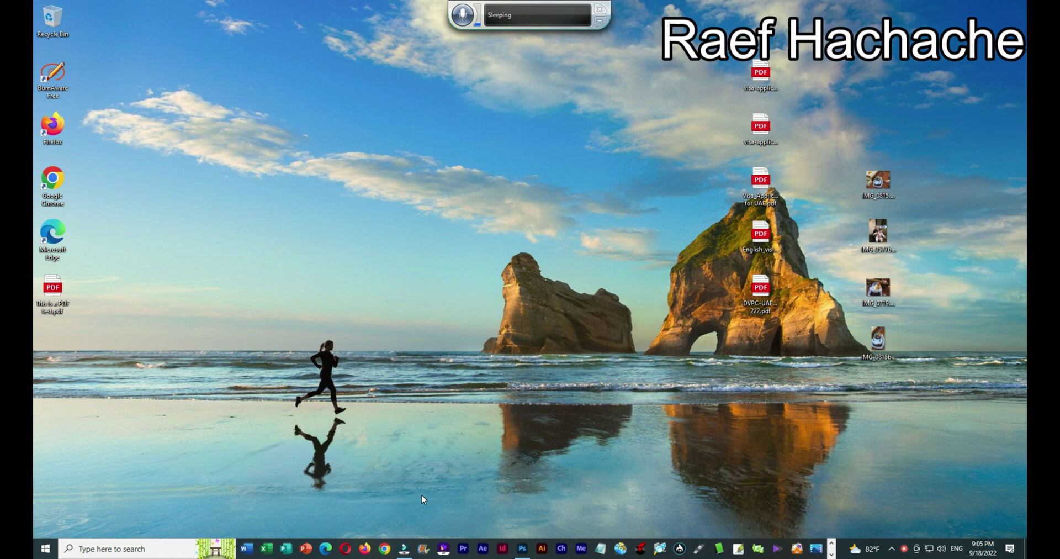
Launch Firefox and go to google.com.
{"action": "left_click", "coordinate": [364, 549]}
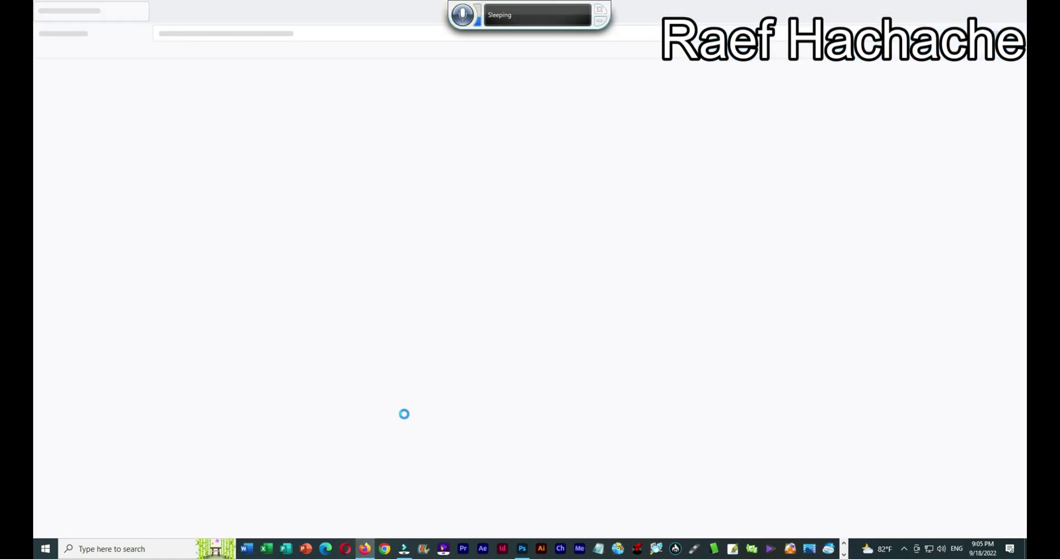
{"action": "left_click", "coordinate": [376, 33]}
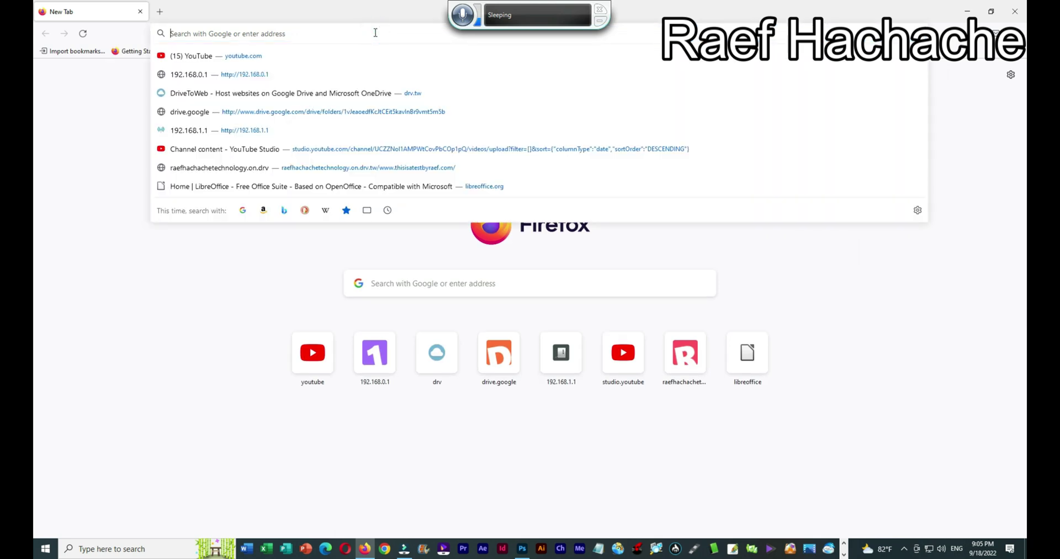
{"action": "type", "text": "google.com/"}
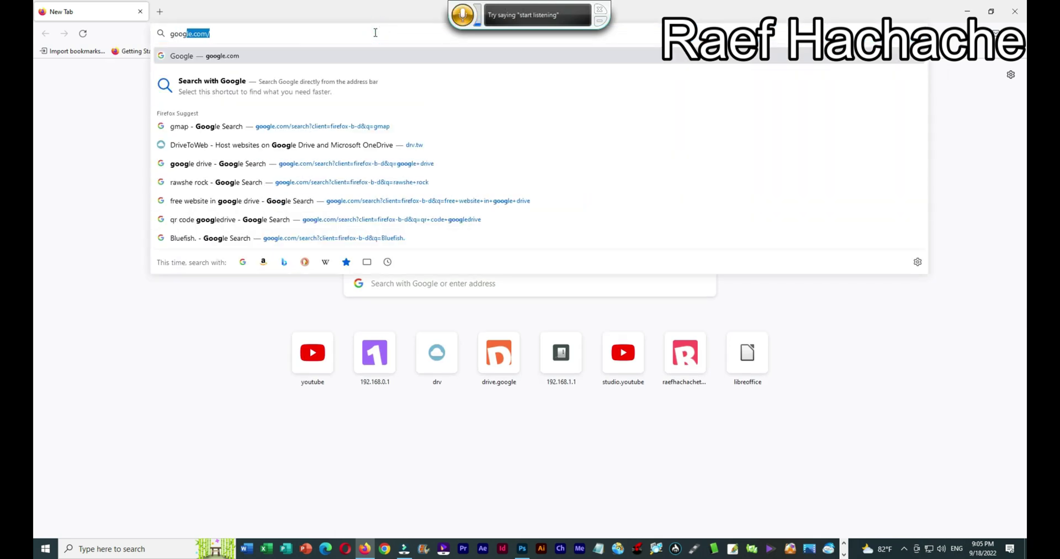
{"action": "key", "text": "Return"}
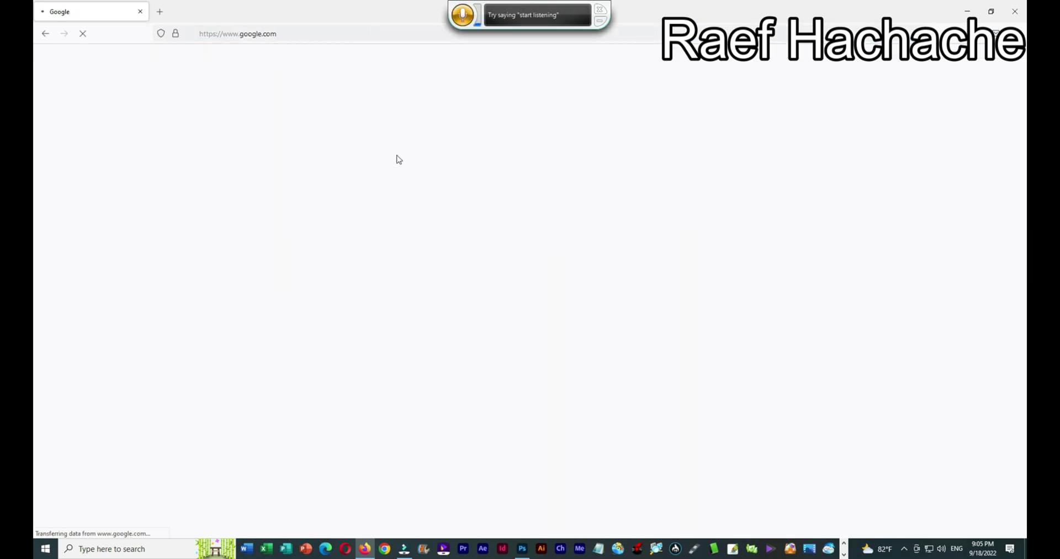
Search Google for 'uae visa pdf', then minimize Firefox.
{"action": "left_click", "coordinate": [431, 250]}
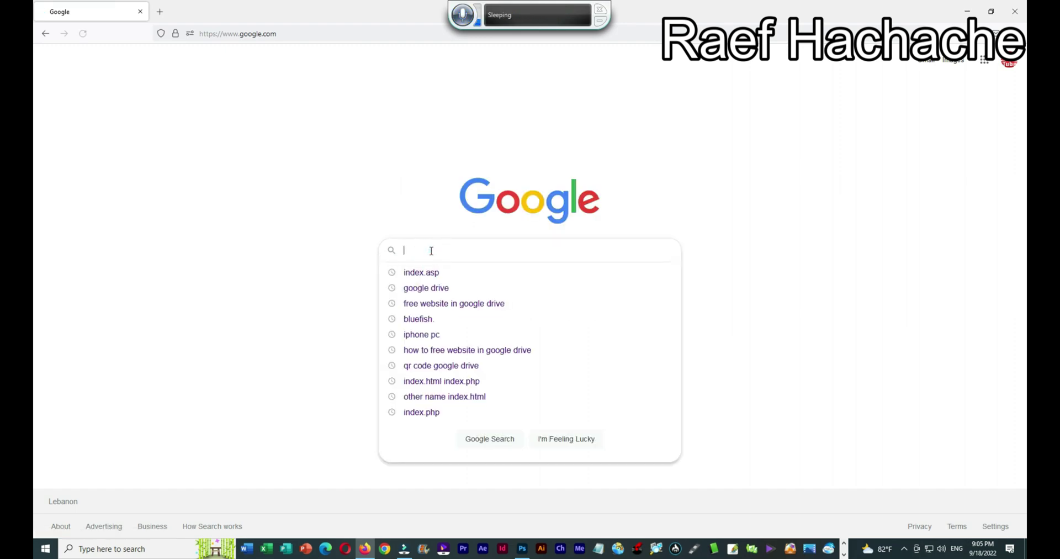
{"action": "type", "text": "uae"}
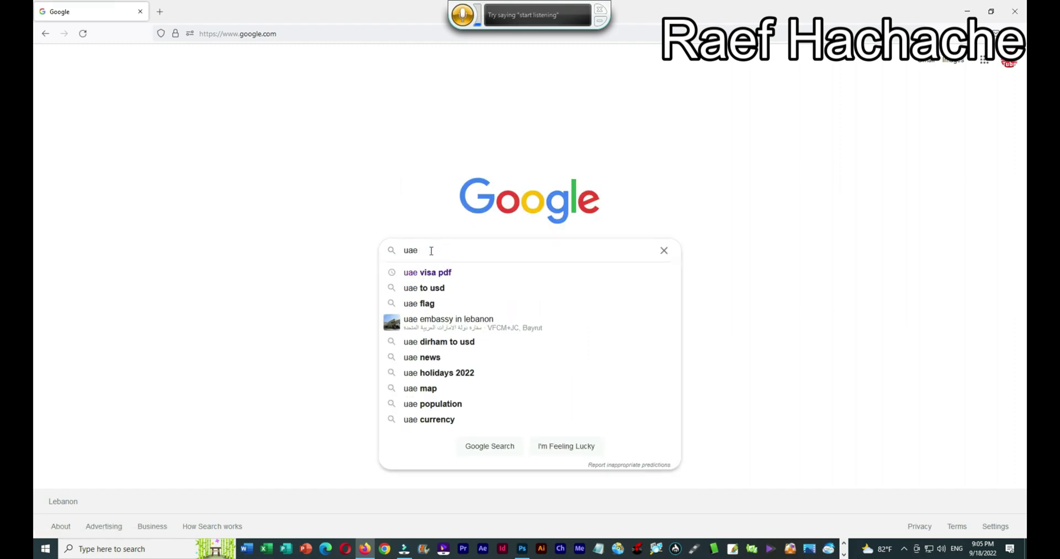
{"action": "type", "text": " visa"}
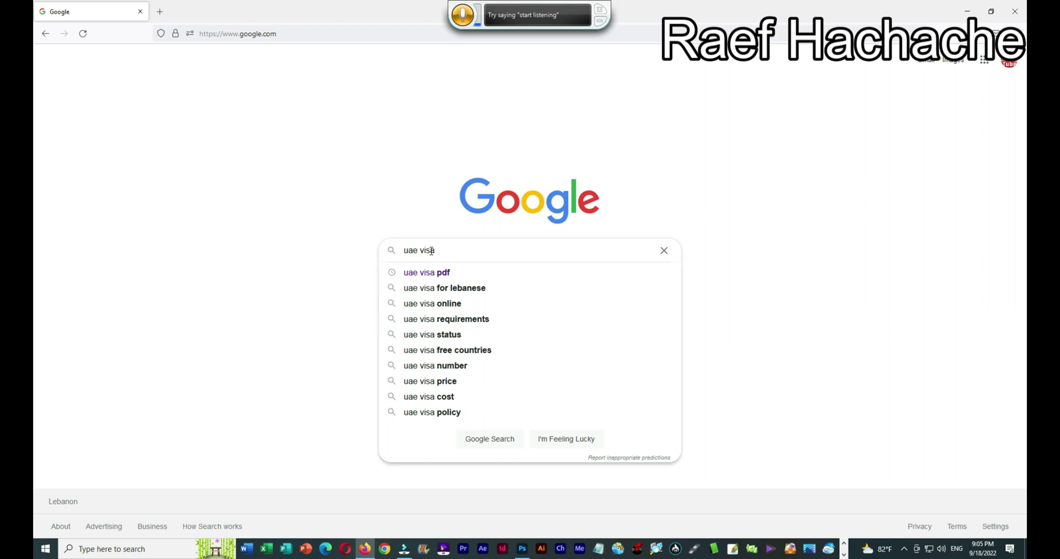
{"action": "key", "text": "Down"}
{"action": "key", "text": "Return"}
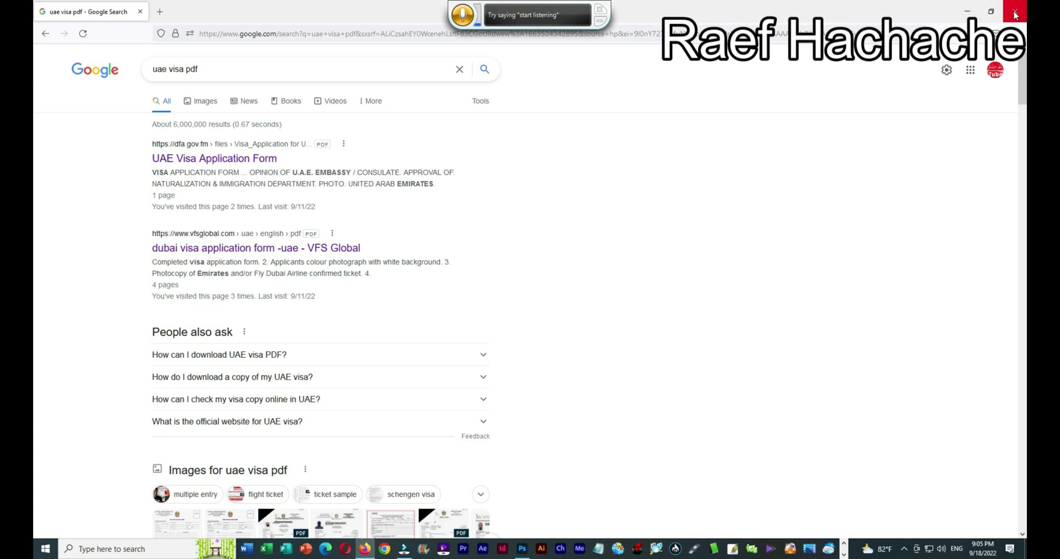
{"action": "left_click", "coordinate": [966, 13]}
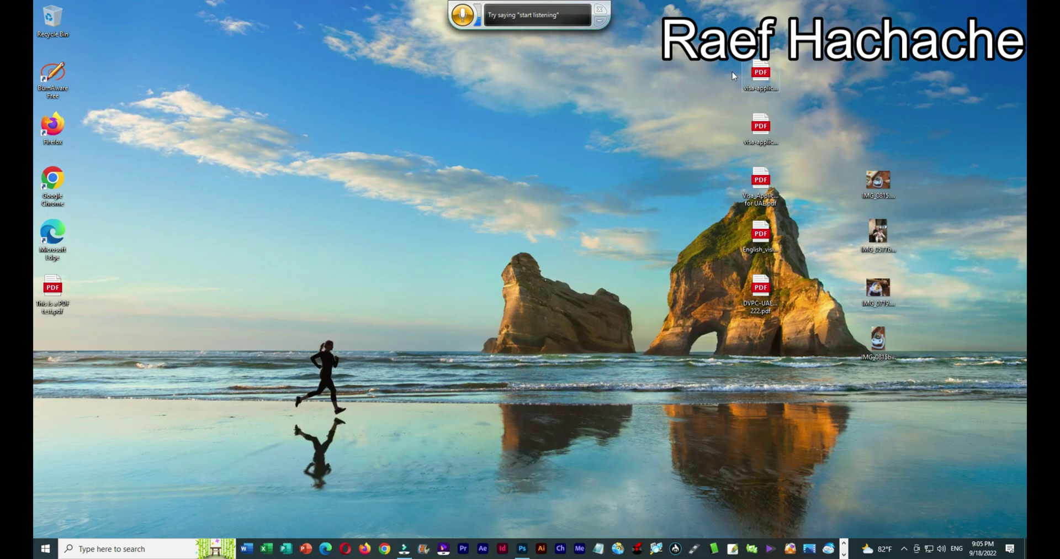
Import page 1 of the visa application form PDF into Photoshop.
{"action": "left_click", "coordinate": [523, 547]}
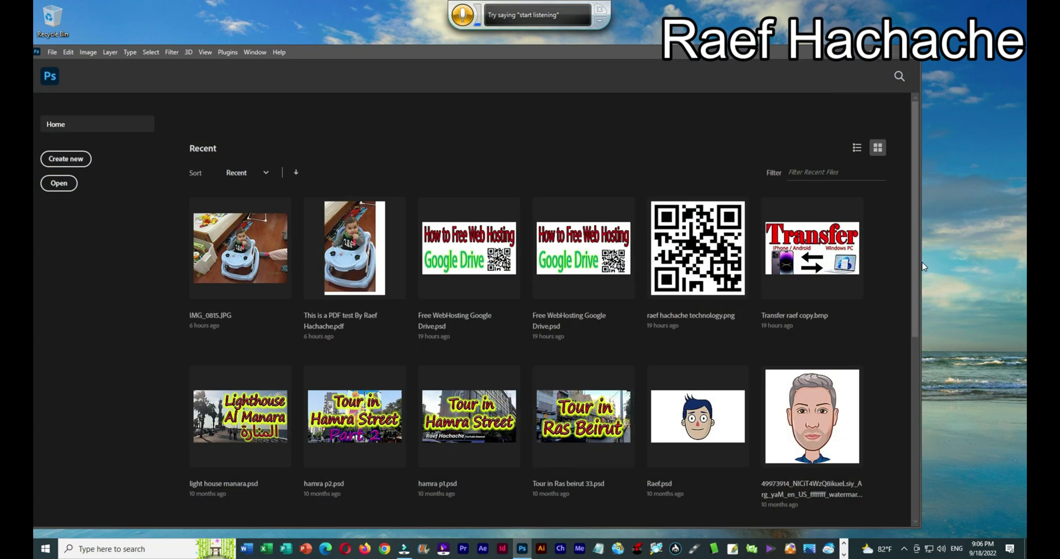
{"action": "left_click_drag", "start_coordinate": [920, 262], "coordinate": [710, 262]}
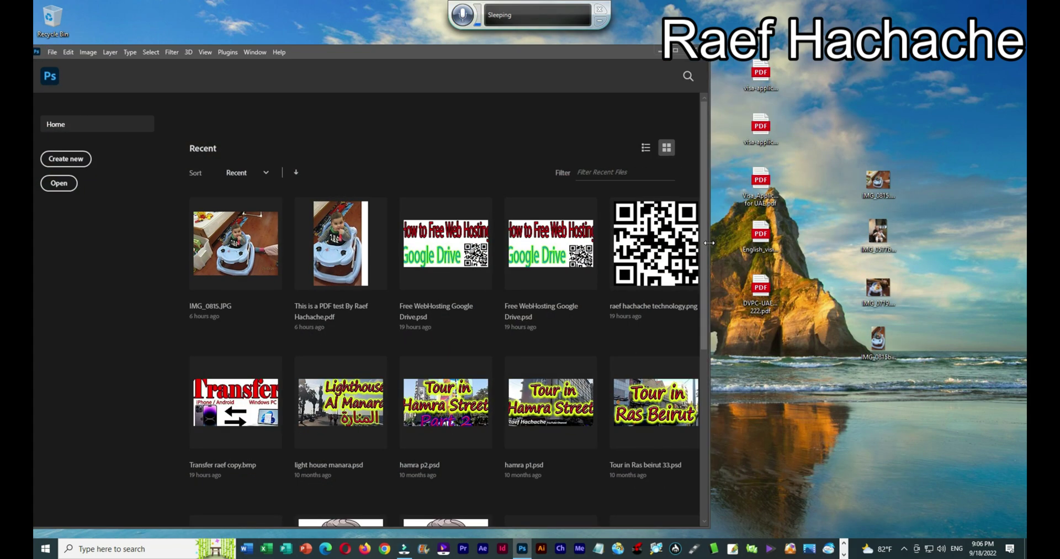
{"action": "left_click_drag", "start_coordinate": [768, 76], "coordinate": [444, 160]}
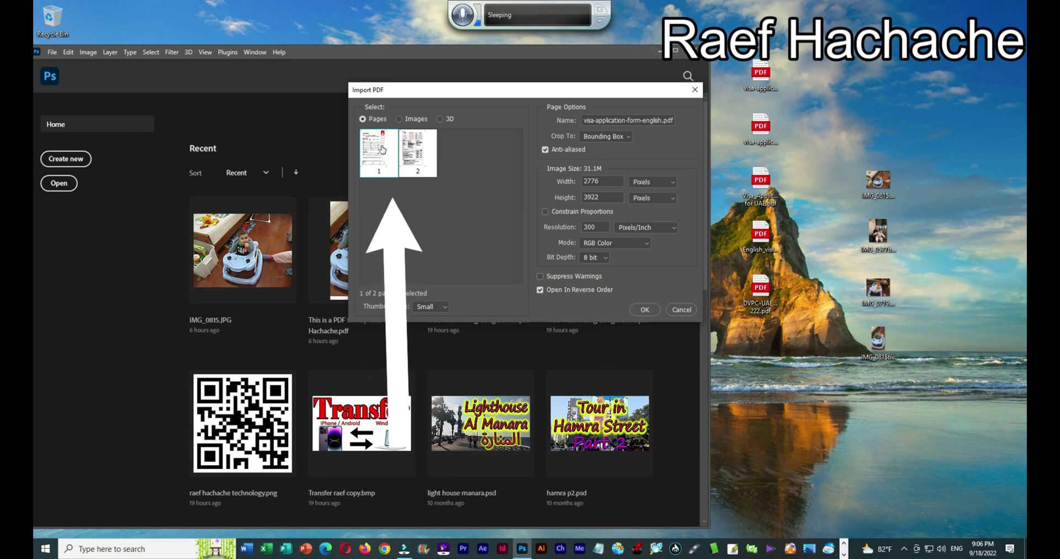
{"action": "left_click", "coordinate": [649, 312]}
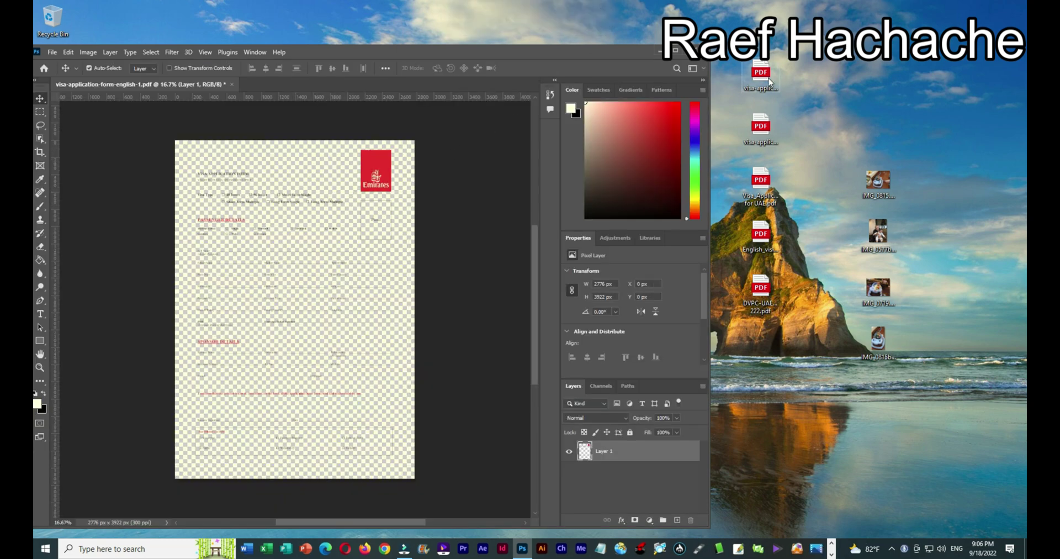
Import page 2 as a separate document, maximize Photoshop, and return to page 1.
{"action": "left_click_drag", "start_coordinate": [770, 79], "coordinate": [418, 87]}
{"action": "left_click", "coordinate": [418, 153]}
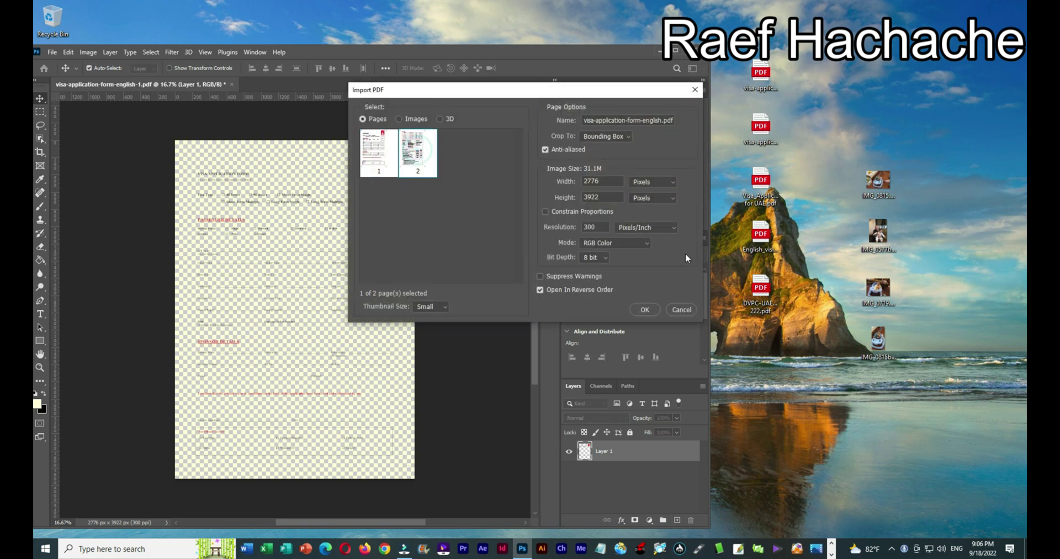
{"action": "left_click", "coordinate": [646, 309]}
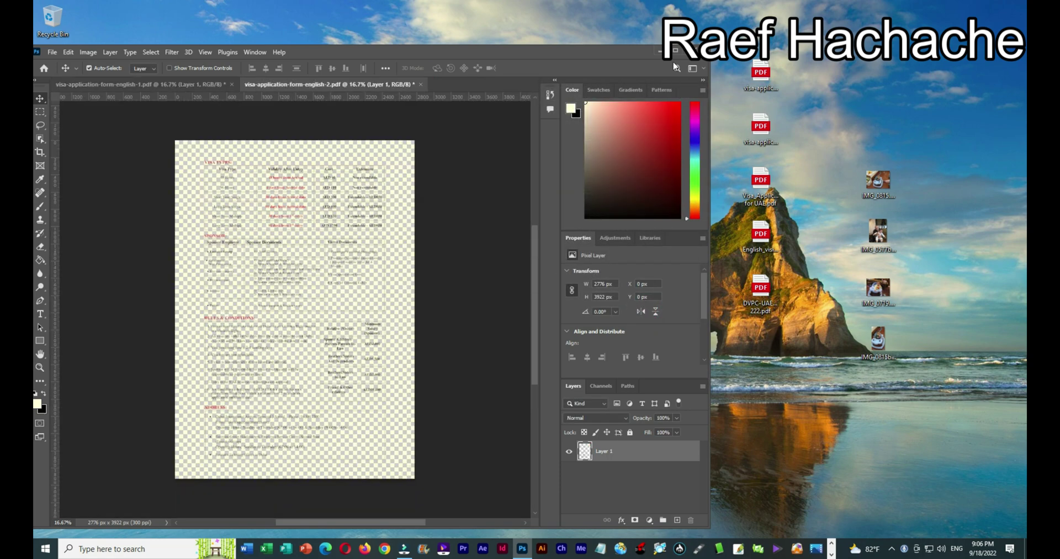
{"action": "left_click", "coordinate": [675, 52]}
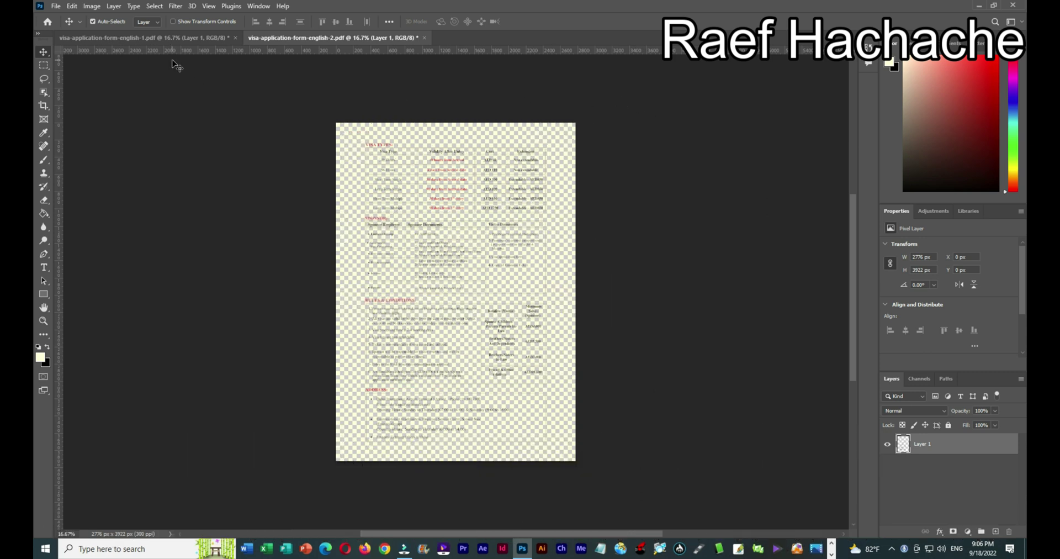
{"action": "left_click", "coordinate": [170, 36]}
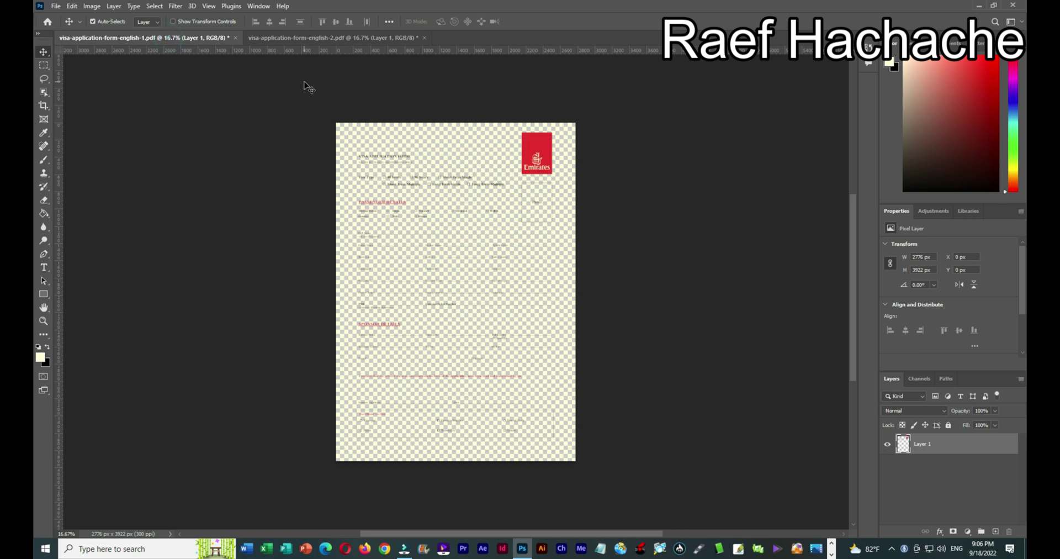
Flatten page 1 onto its Background layer and add an empty Layer 1 above it.
{"action": "left_click", "coordinate": [113, 6]}
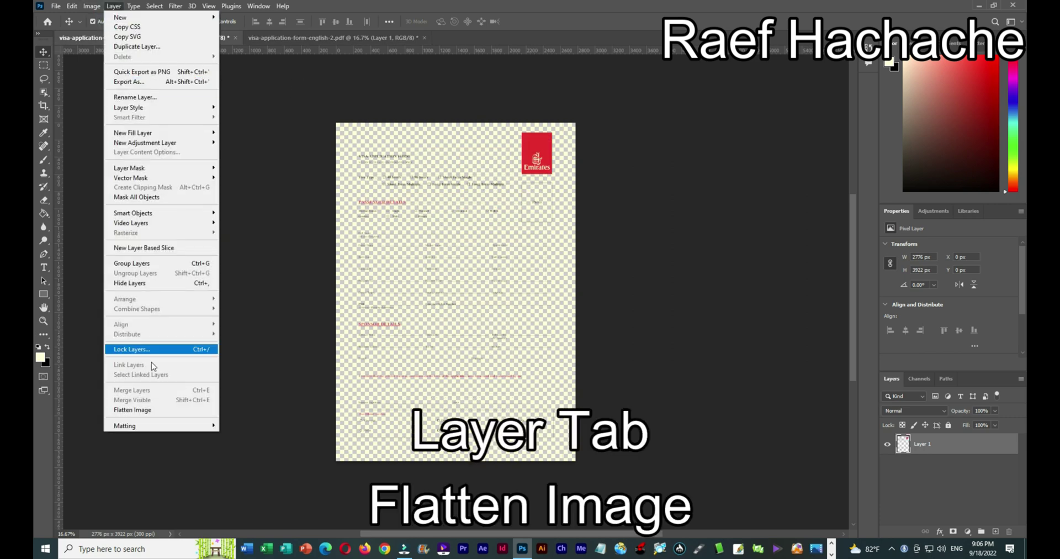
{"action": "left_click", "coordinate": [161, 416]}
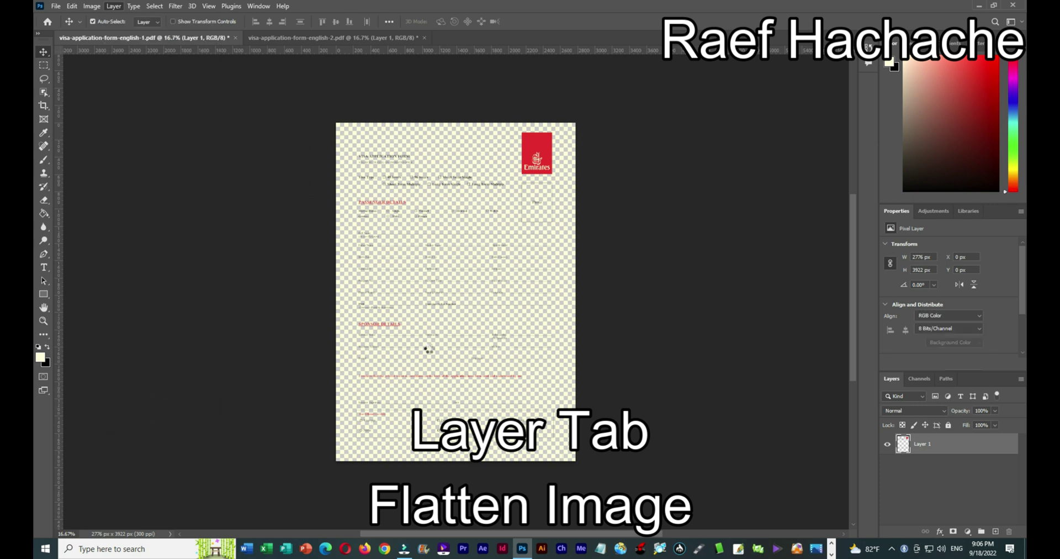
{"action": "scroll", "coordinate": [536, 406], "scroll_direction": "up", "scroll_amount": 3}
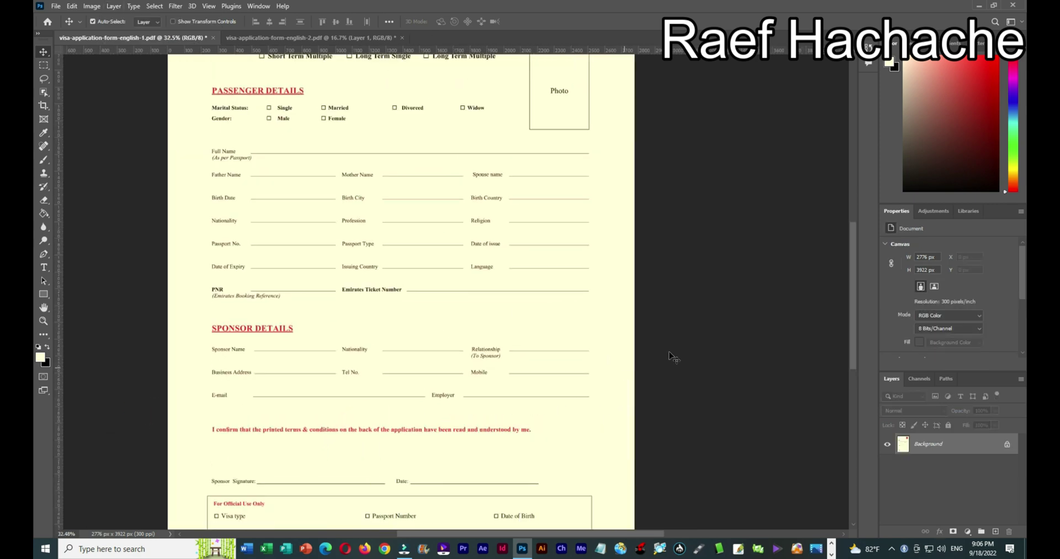
{"action": "left_click_drag", "start_coordinate": [849, 328], "coordinate": [798, 279]}
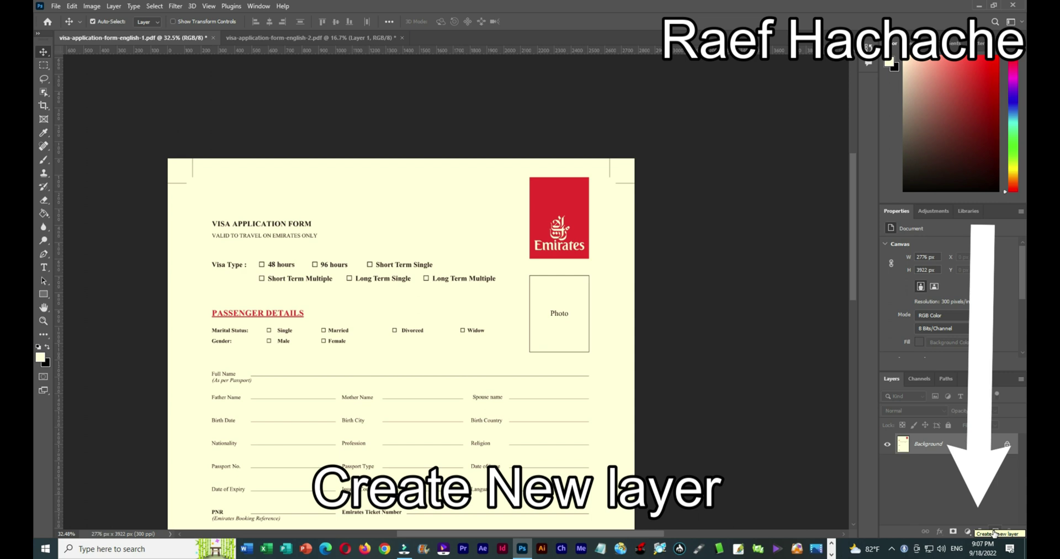
{"action": "left_click", "coordinate": [994, 532]}
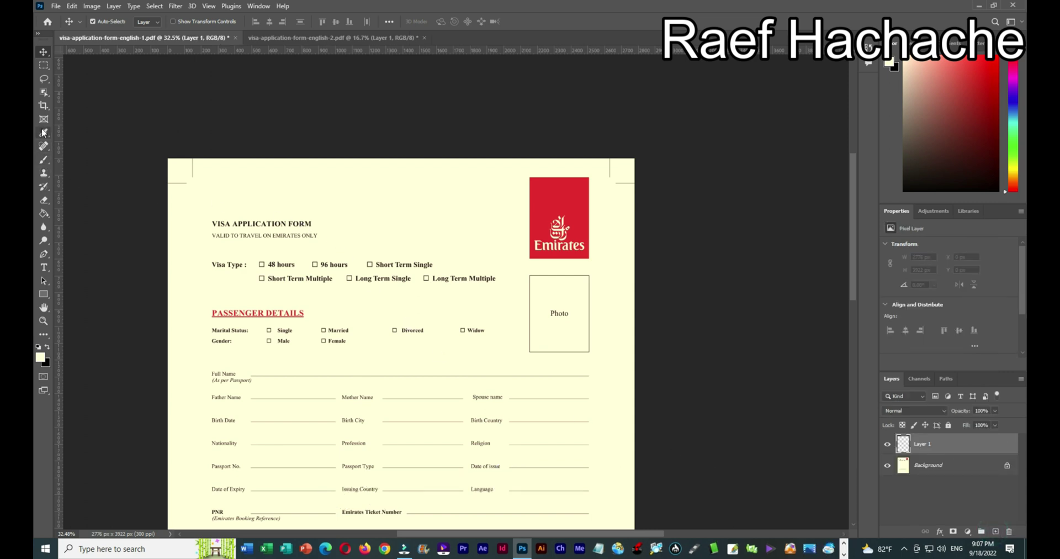
Type the applicant's full name as text on the Full Name line.
{"action": "left_click", "coordinate": [48, 269]}
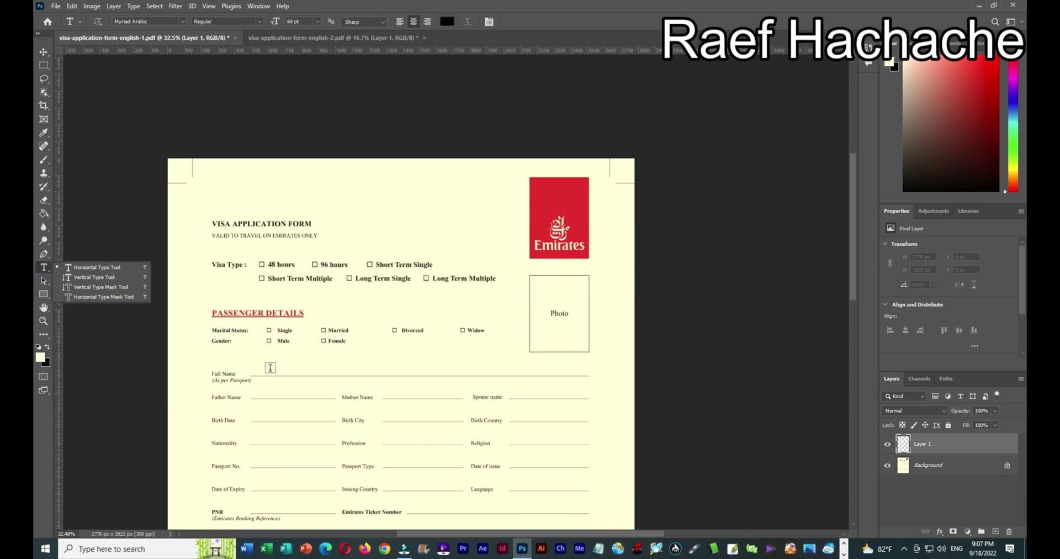
{"action": "left_click", "coordinate": [270, 367]}
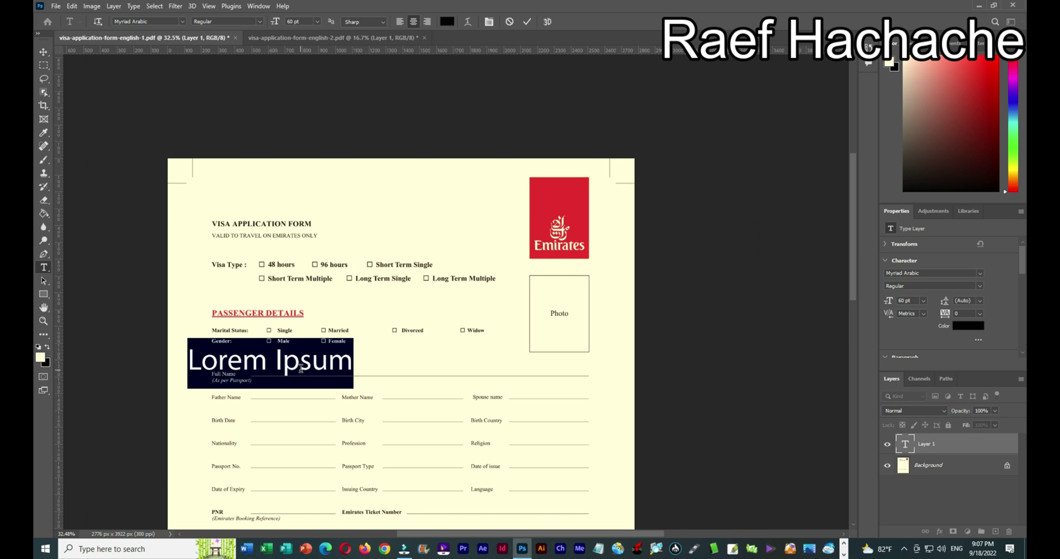
{"action": "left_click", "coordinate": [301, 369]}
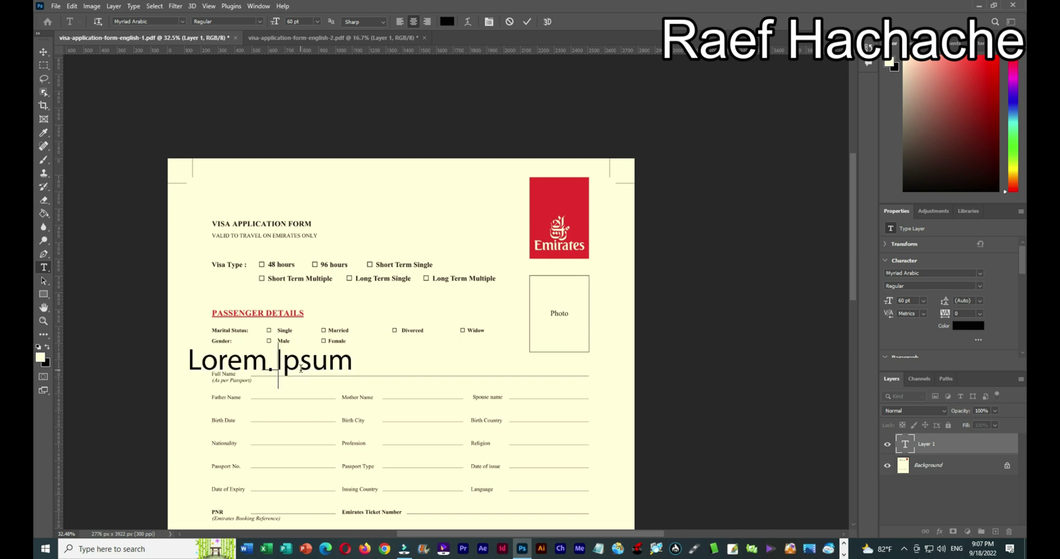
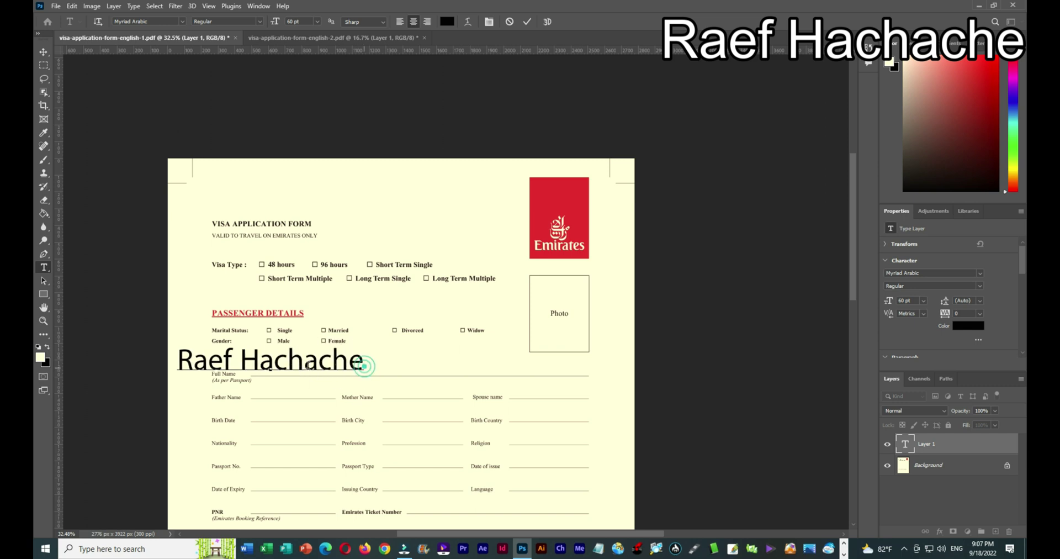
Set the applicant's name text to 18 pt.
{"action": "left_click_drag", "start_coordinate": [364, 366], "coordinate": [170, 366]}
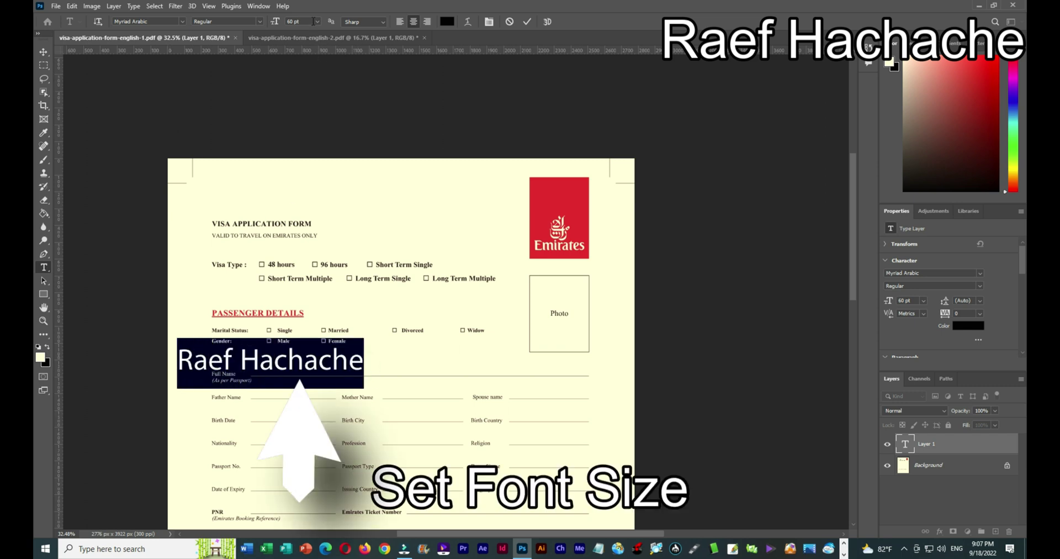
{"action": "left_click", "coordinate": [318, 23]}
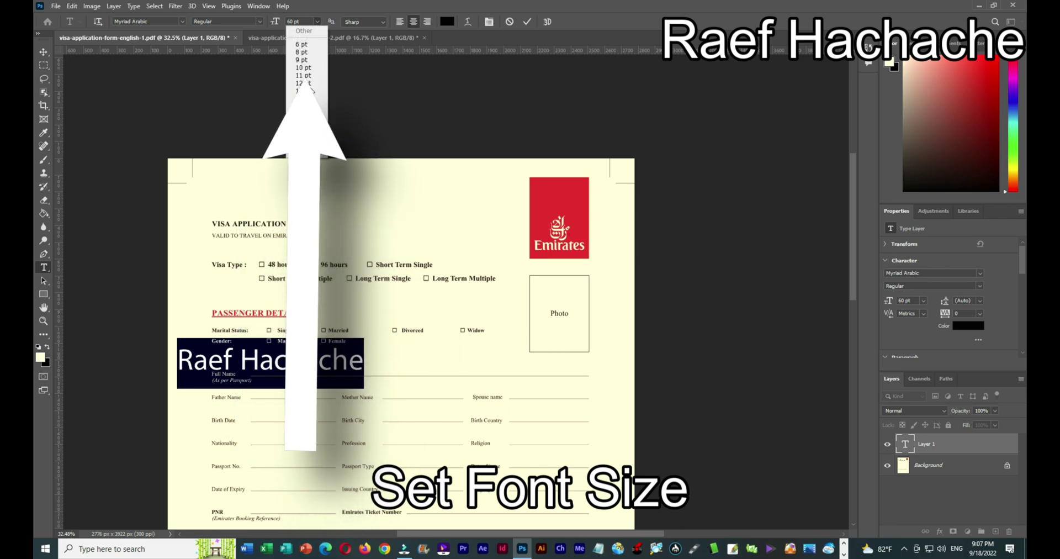
{"action": "left_click", "coordinate": [308, 91]}
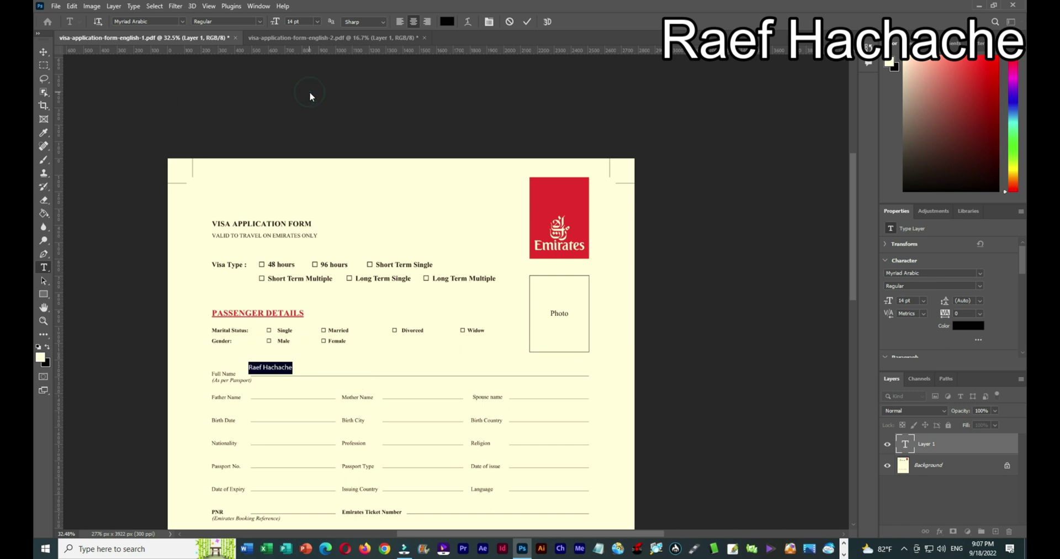
{"action": "left_click", "coordinate": [319, 22]}
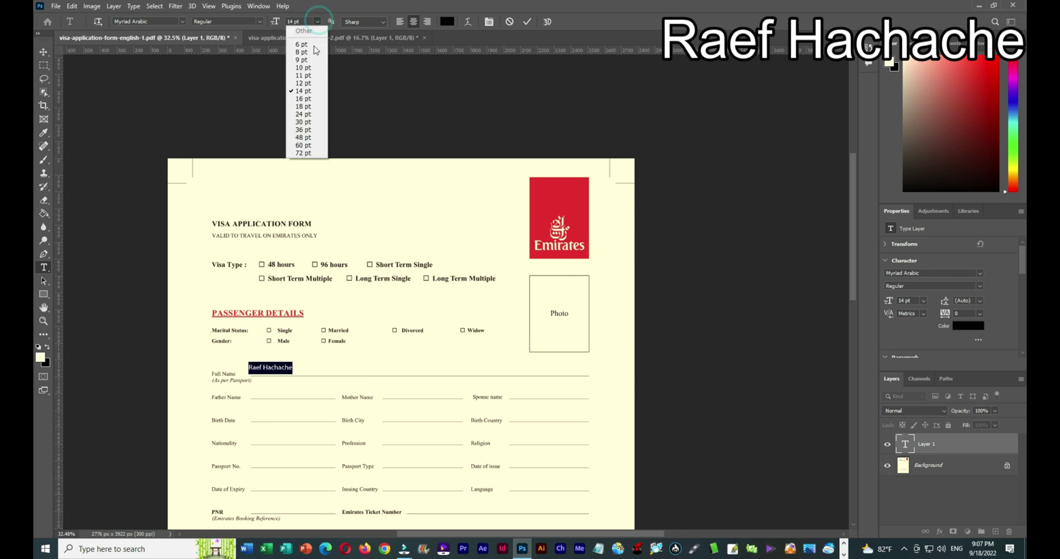
{"action": "left_click", "coordinate": [308, 106]}
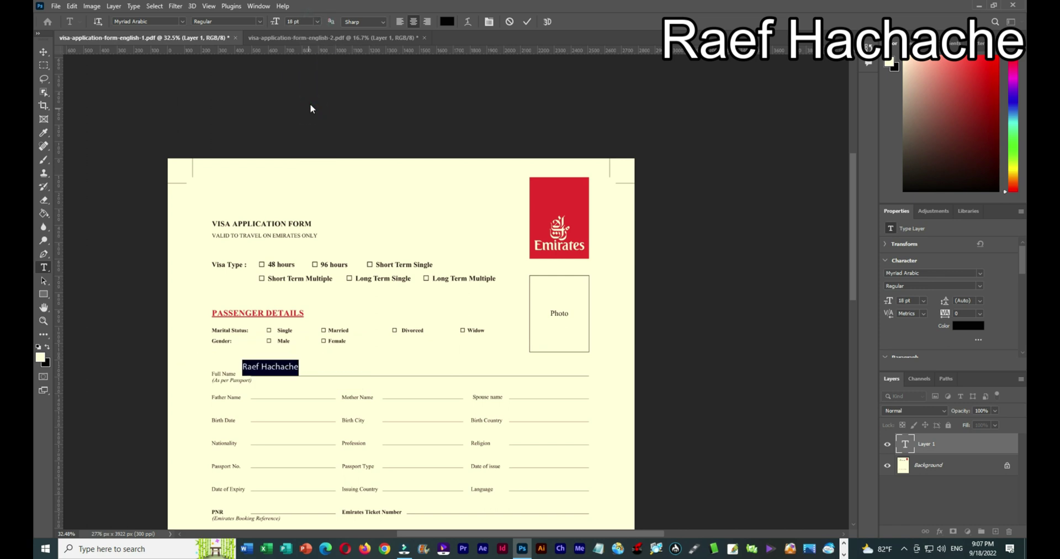
Nudge the name right, duplicate its layer with Ctrl+J, and move the copy to Father Name.
{"action": "left_click", "coordinate": [47, 52]}
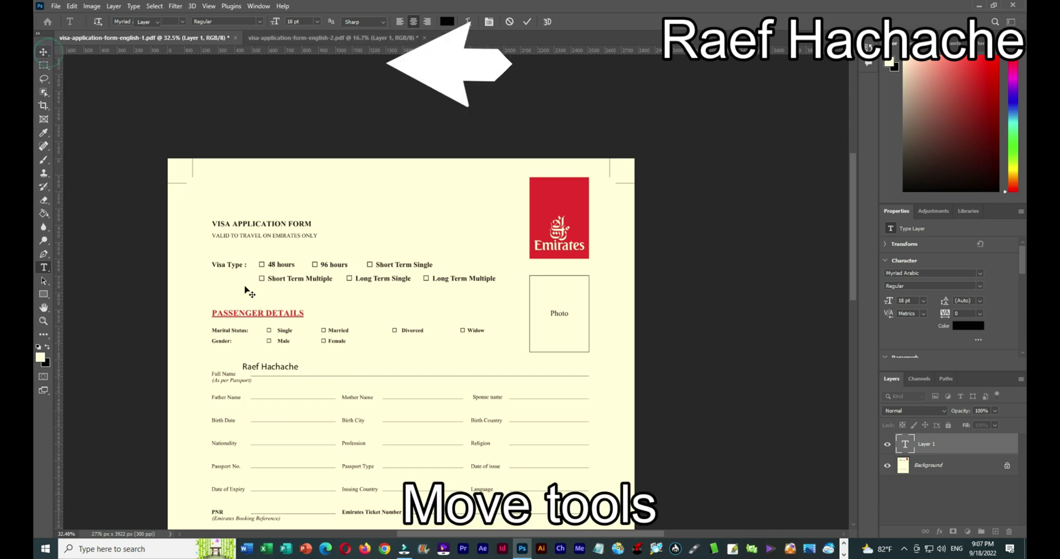
{"action": "left_click_drag", "start_coordinate": [264, 367], "coordinate": [283, 373]}
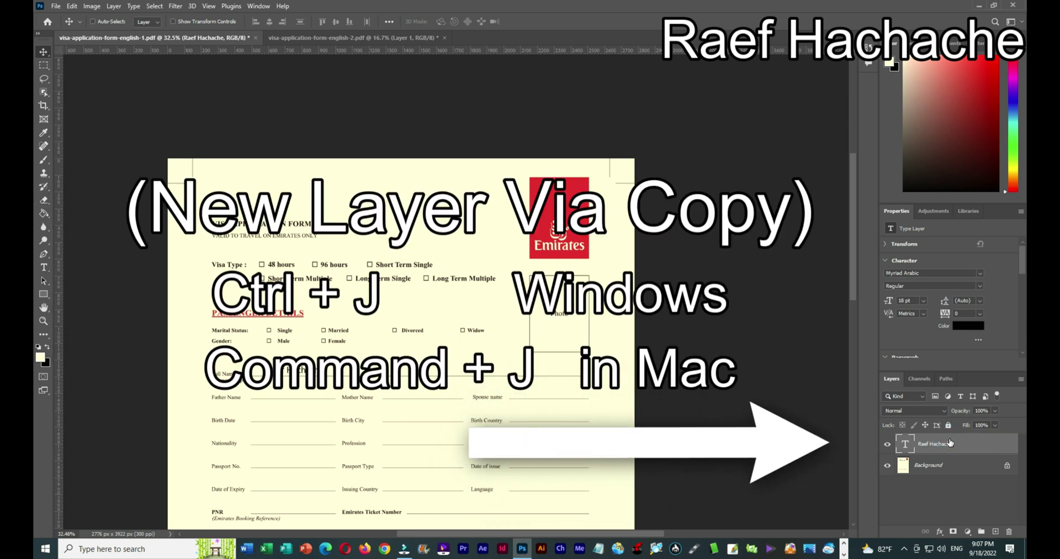
{"action": "key", "text": "ctrl+j"}
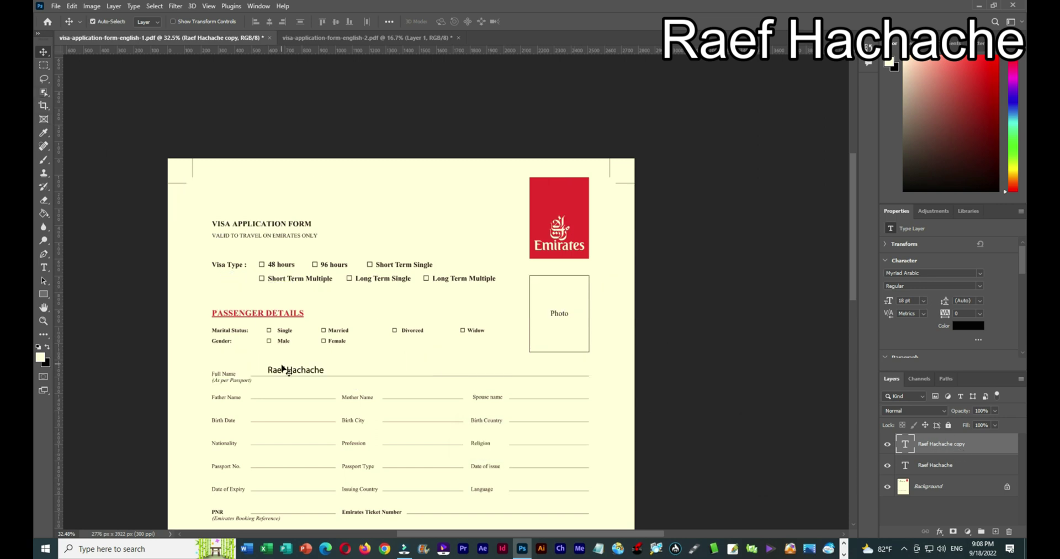
{"action": "left_click_drag", "start_coordinate": [283, 372], "coordinate": [271, 398]}
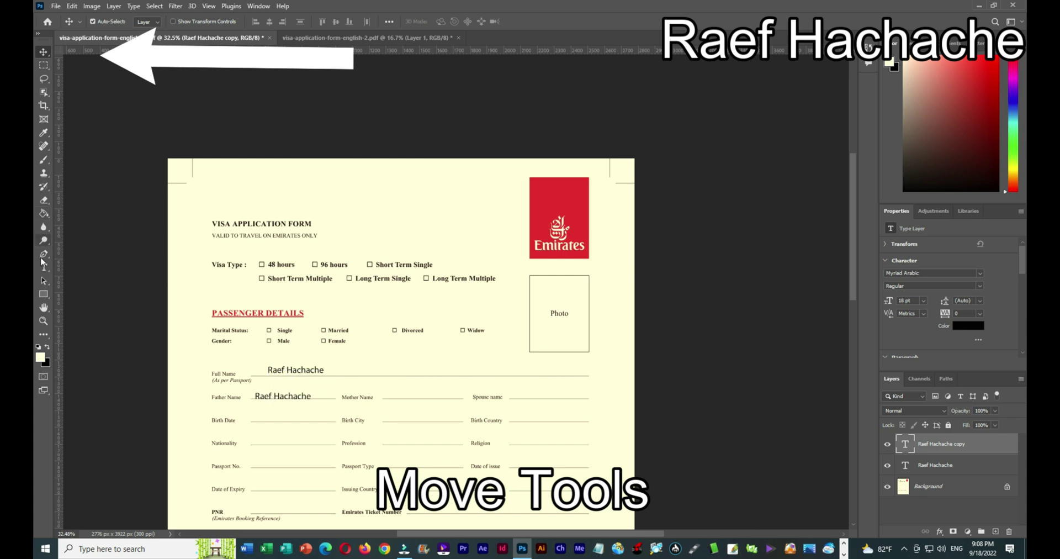
Replace the copied text with the father's first name.
{"action": "left_click", "coordinate": [43, 267]}
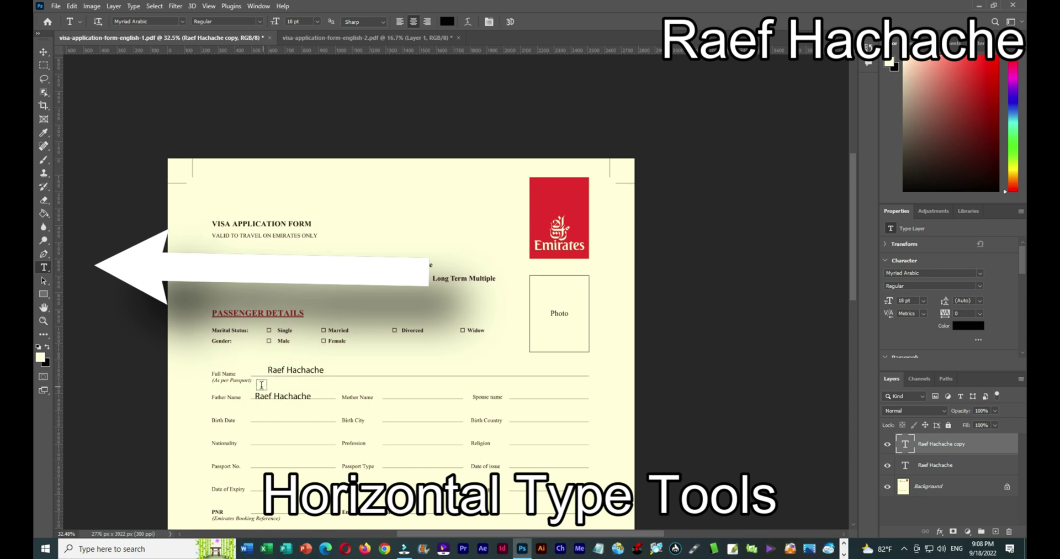
{"action": "left_click_drag", "start_coordinate": [255, 396], "coordinate": [318, 398]}
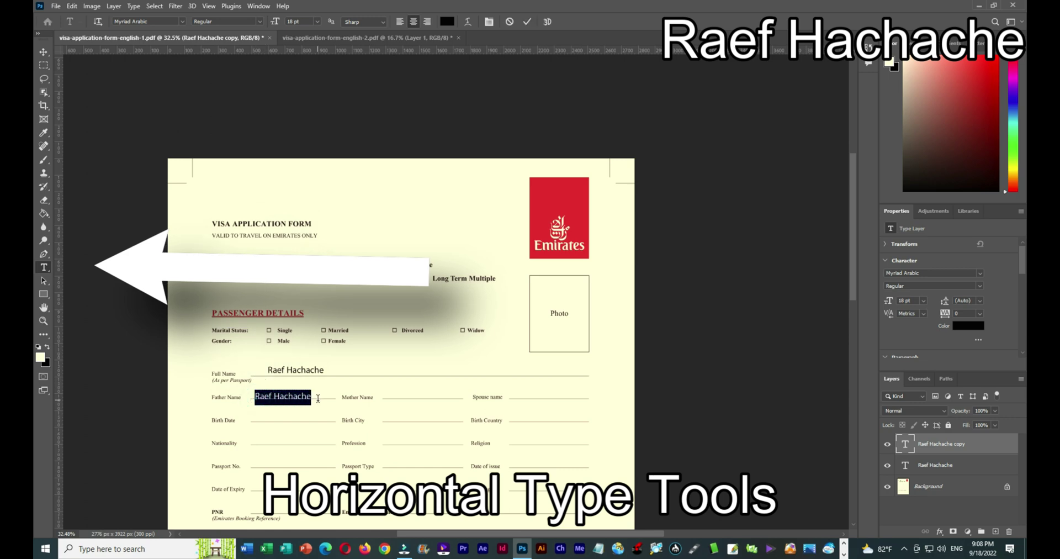
{"action": "type", "text": "Salim"}
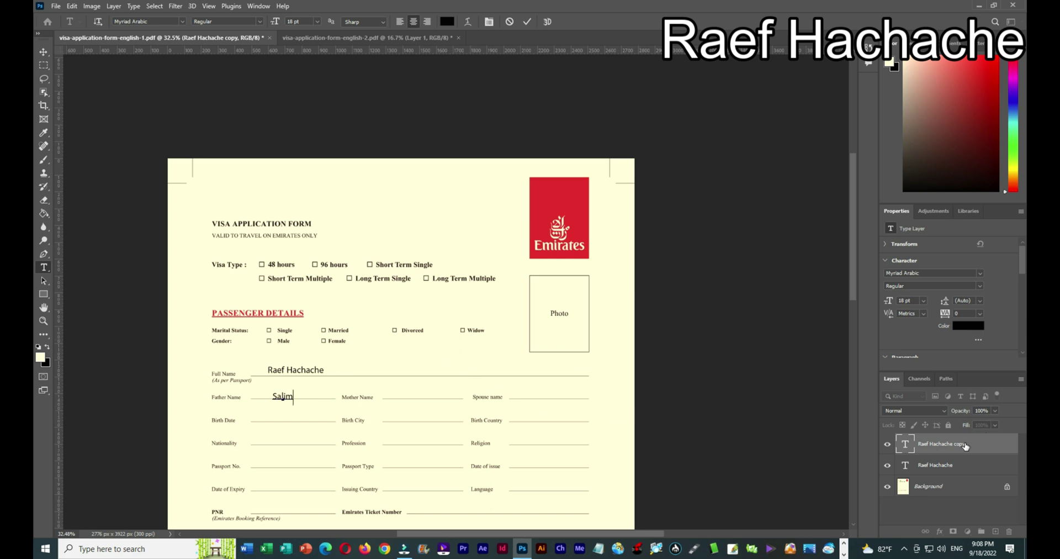
{"action": "left_click", "coordinate": [434, 382]}
{"action": "scroll", "coordinate": [436, 385], "scroll_direction": "down", "scroll_amount": 2}
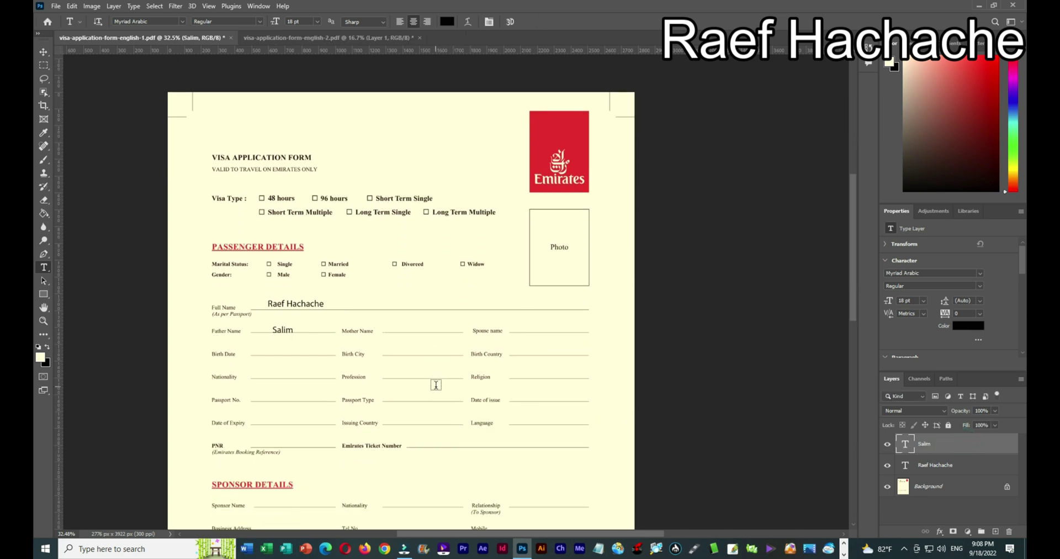
{"action": "scroll", "coordinate": [436, 381], "scroll_direction": "up", "scroll_amount": 2}
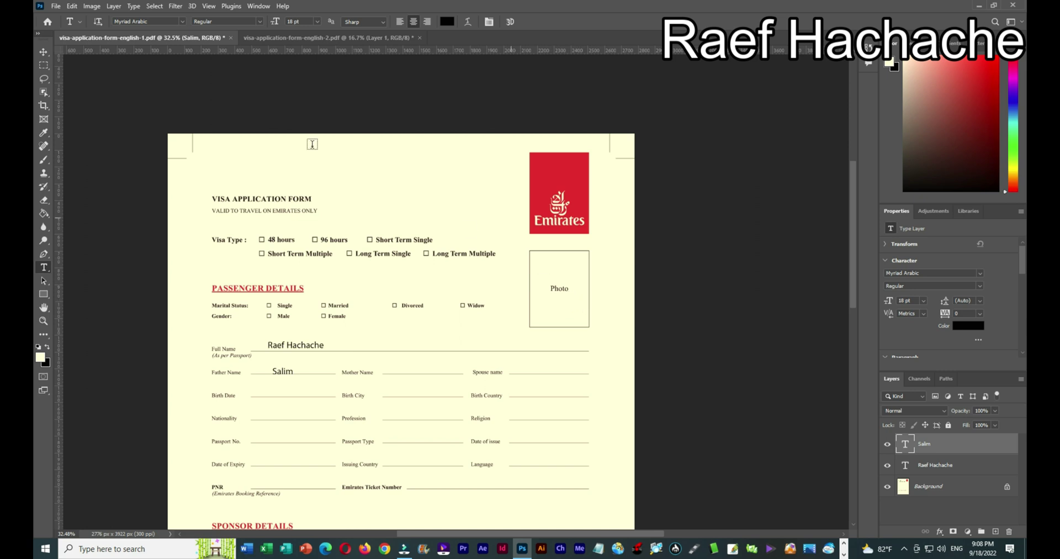
Open the photo IMG_0815b.png.
{"action": "left_click", "coordinate": [56, 7]}
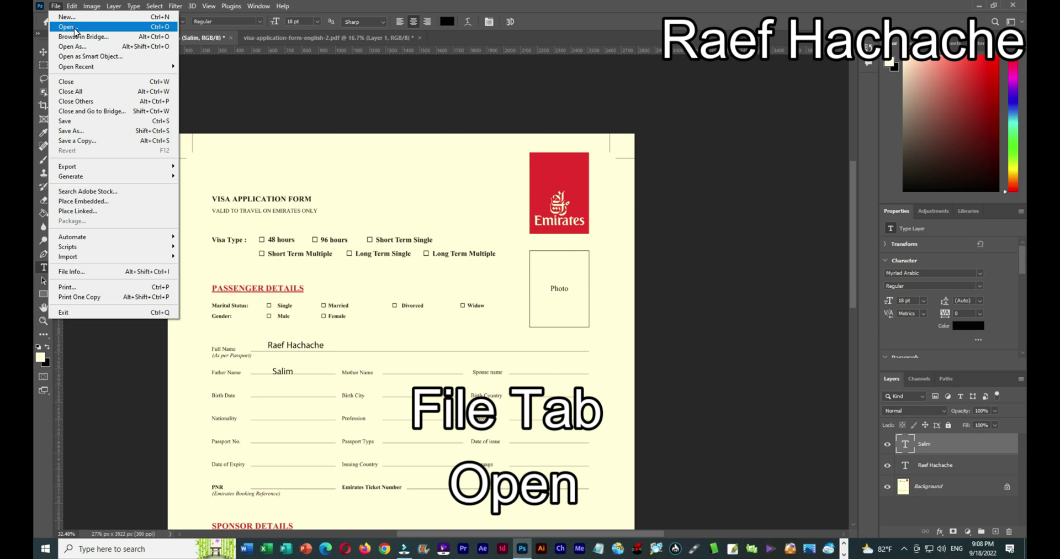
{"action": "left_click", "coordinate": [66, 27]}
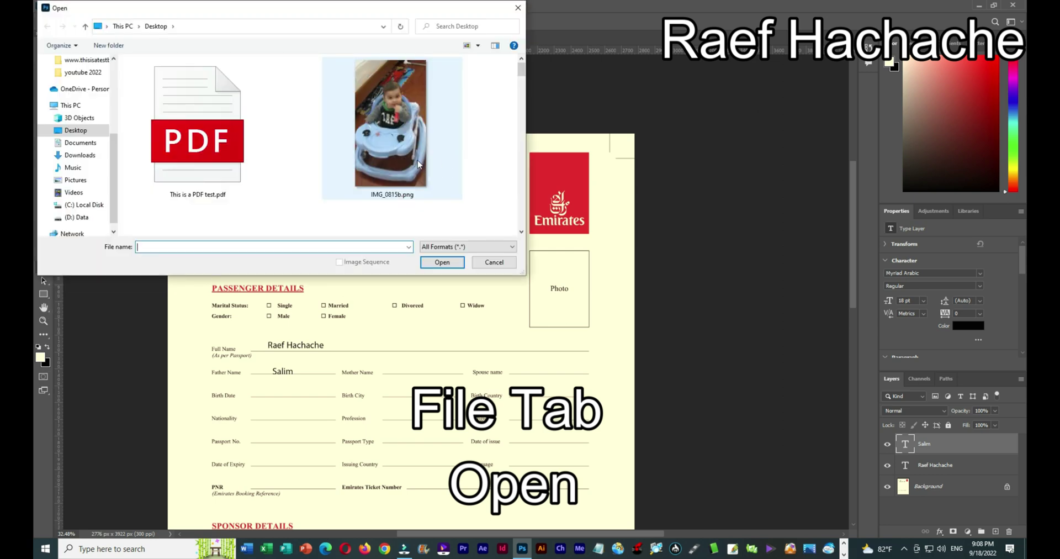
{"action": "left_click", "coordinate": [396, 154]}
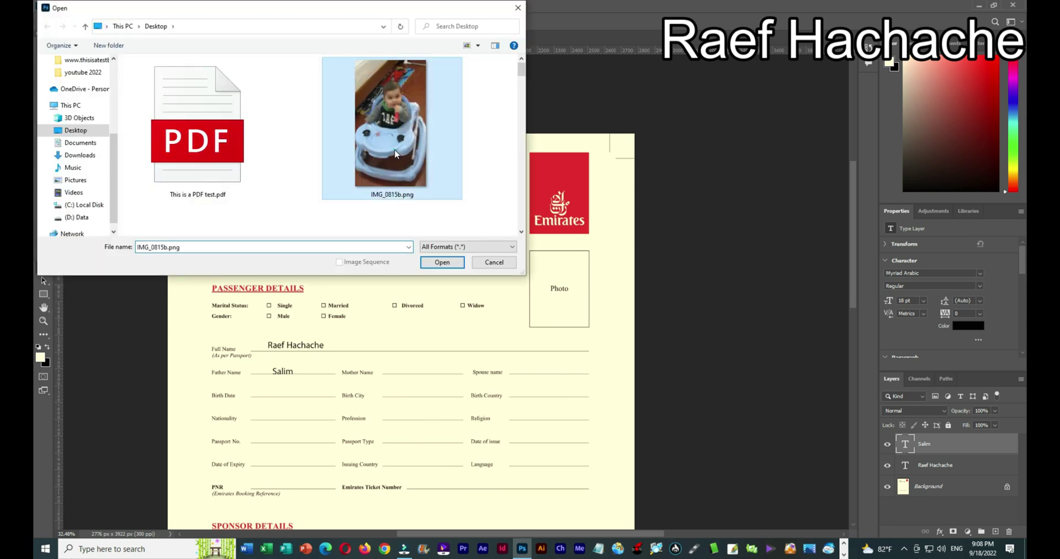
{"action": "left_click", "coordinate": [442, 262]}
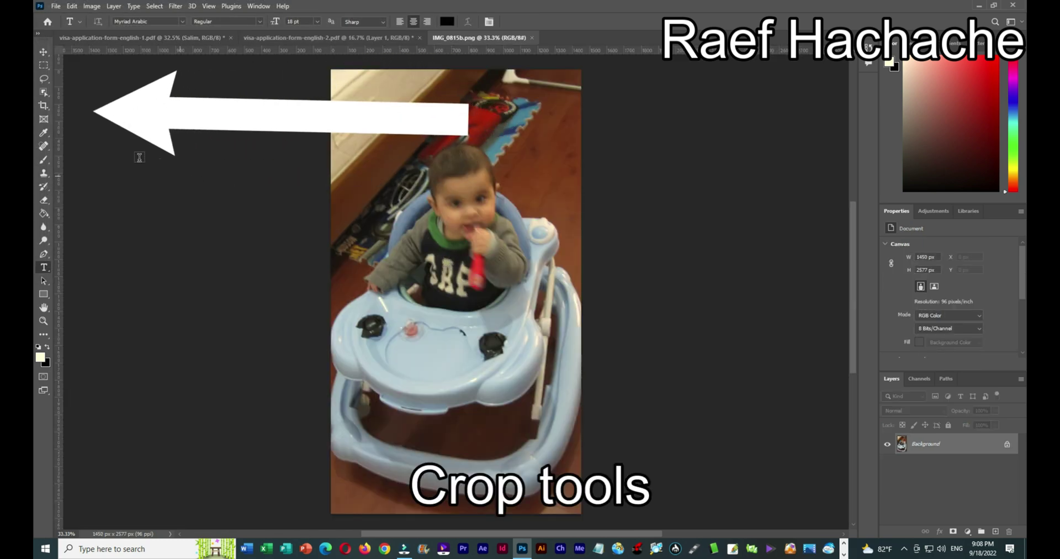
Crop the photo to 717 × 862 px around the child's face and shoulders.
{"action": "left_click", "coordinate": [43, 106]}
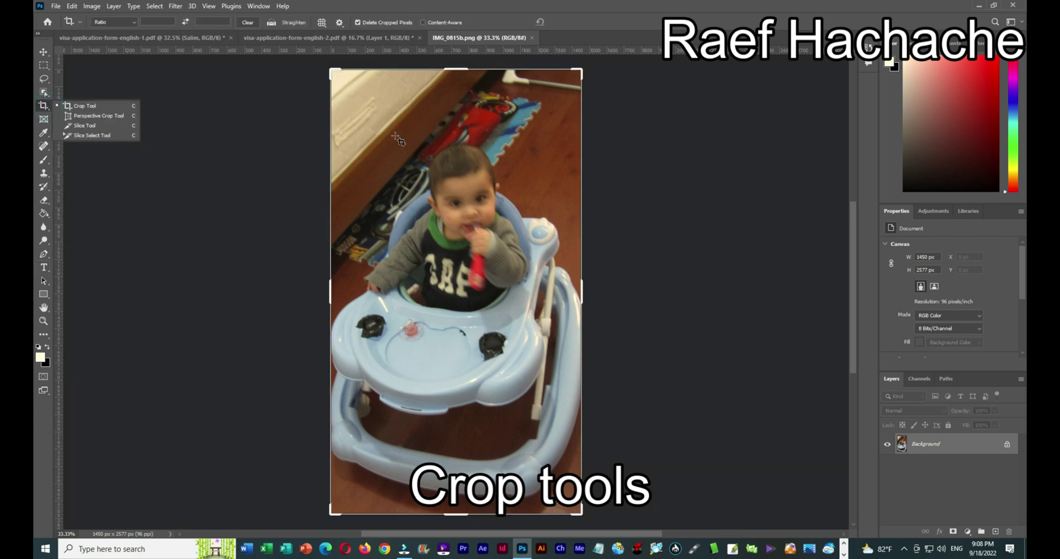
{"action": "left_click_drag", "start_coordinate": [398, 132], "coordinate": [527, 284]}
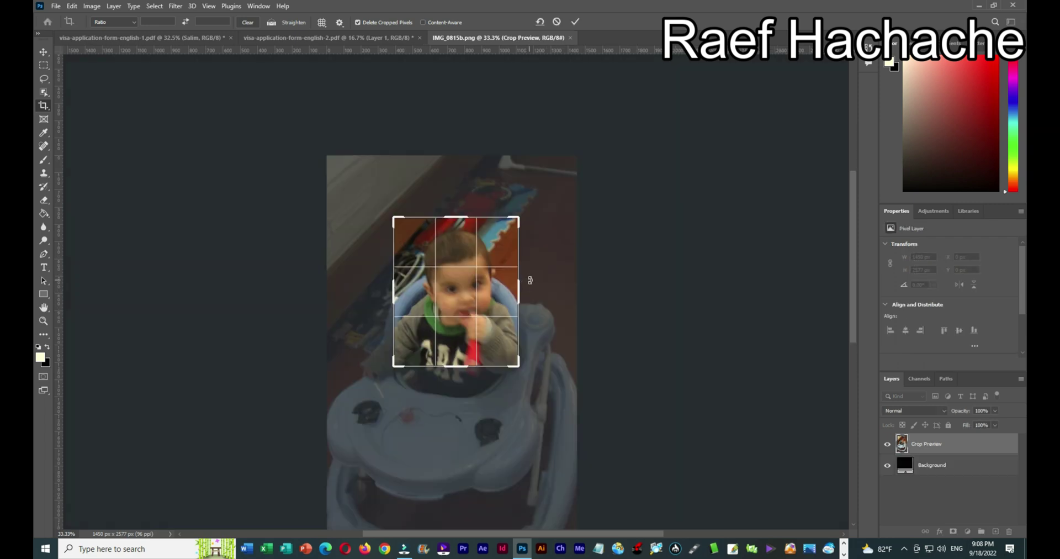
{"action": "left_click", "coordinate": [576, 21]}
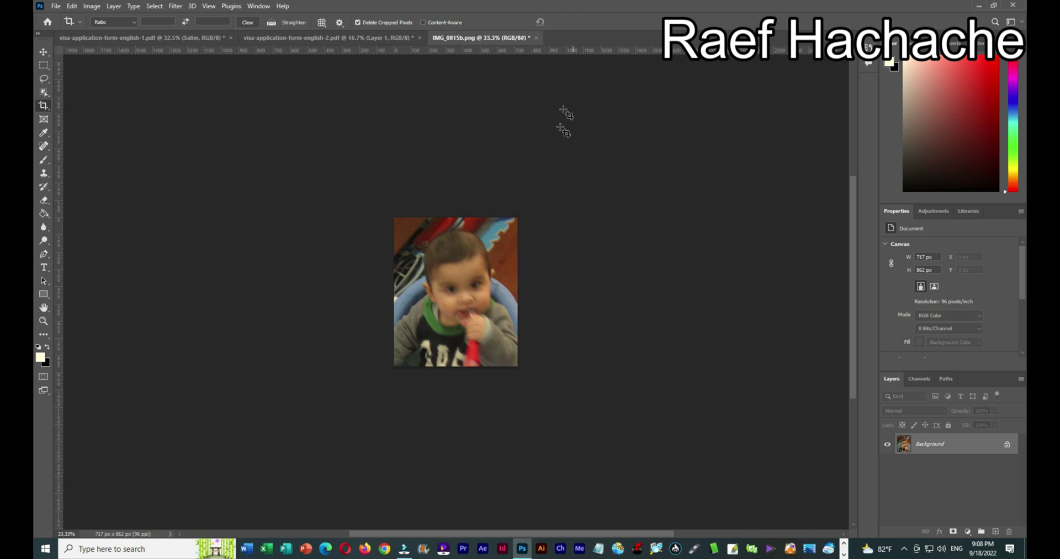
{"action": "left_click", "coordinate": [43, 53]}
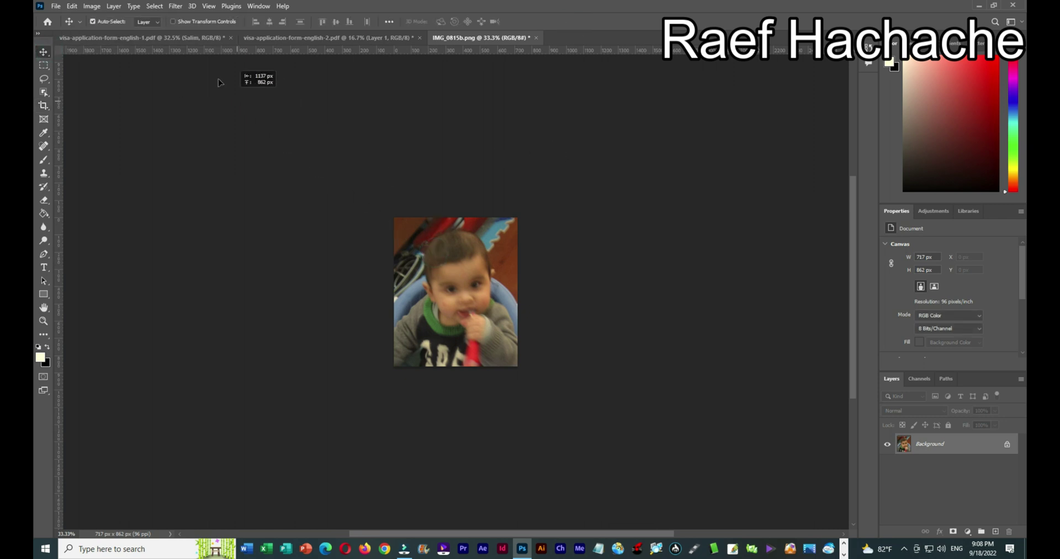
Drag the cropped photo onto the visa form's Photo box and lower its opacity to 43%.
{"action": "left_click_drag", "start_coordinate": [218, 83], "coordinate": [565, 224]}
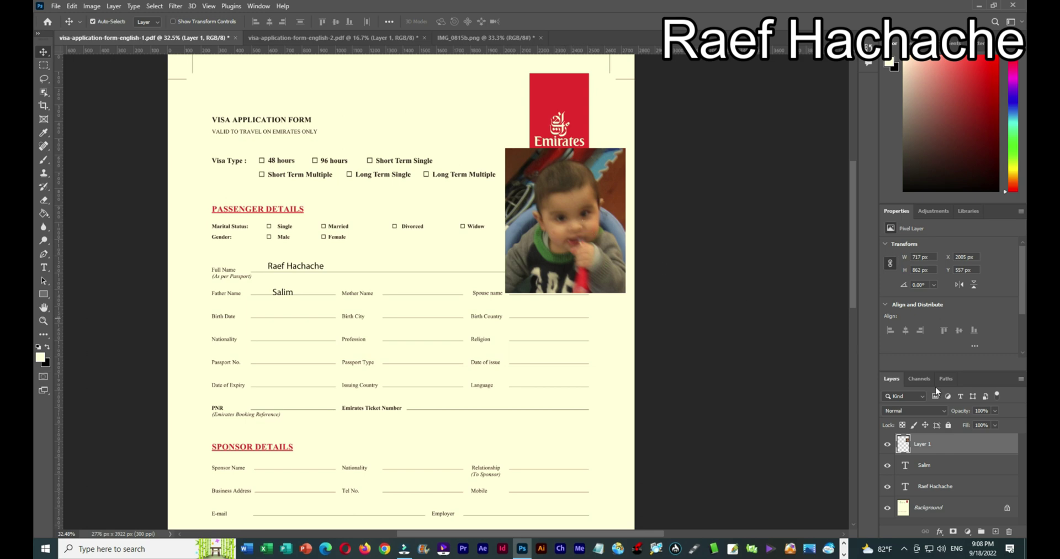
{"action": "left_click", "coordinate": [995, 410]}
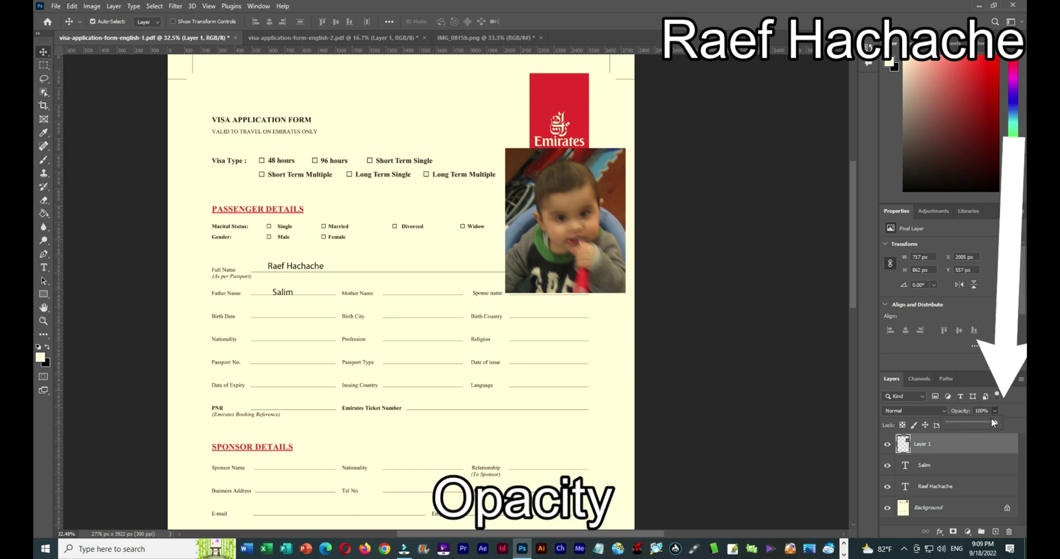
{"action": "left_click_drag", "start_coordinate": [993, 422], "coordinate": [970, 427]}
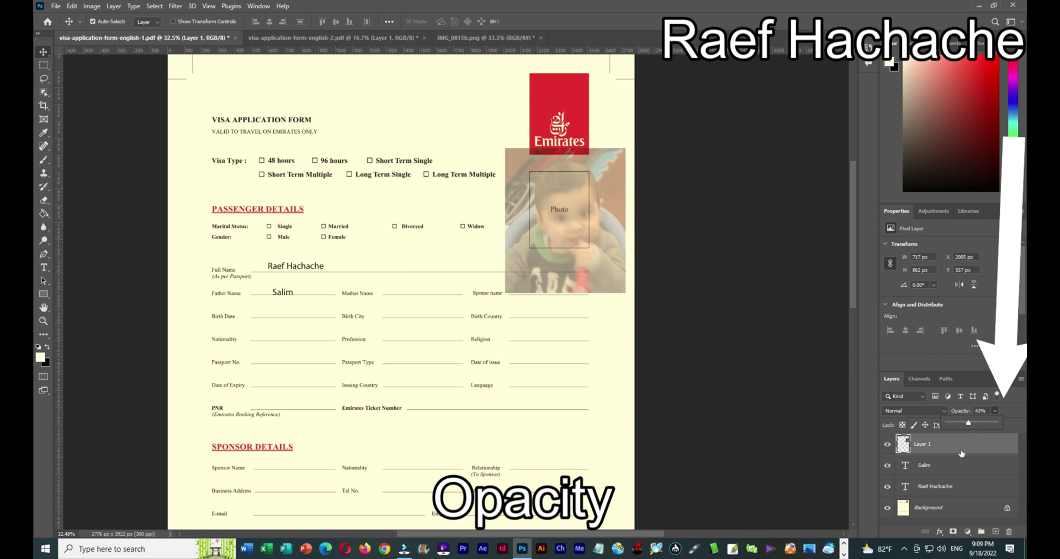
Free Transform the photo down to 479 × 576 px and position it over the Photo box.
{"action": "left_click", "coordinate": [70, 7]}
{"action": "mouse_move", "coordinate": [127, 249]}
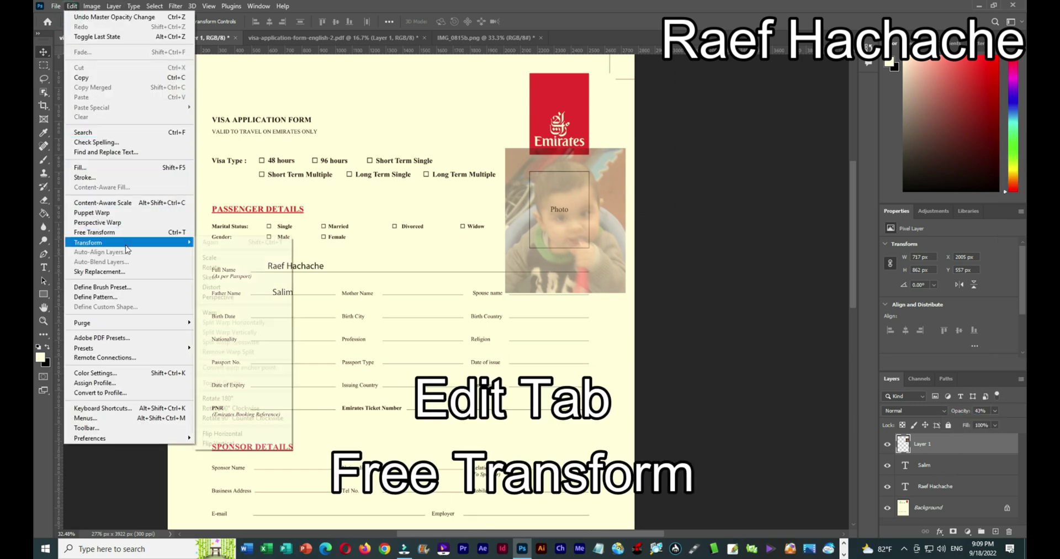
{"action": "left_click", "coordinate": [94, 231]}
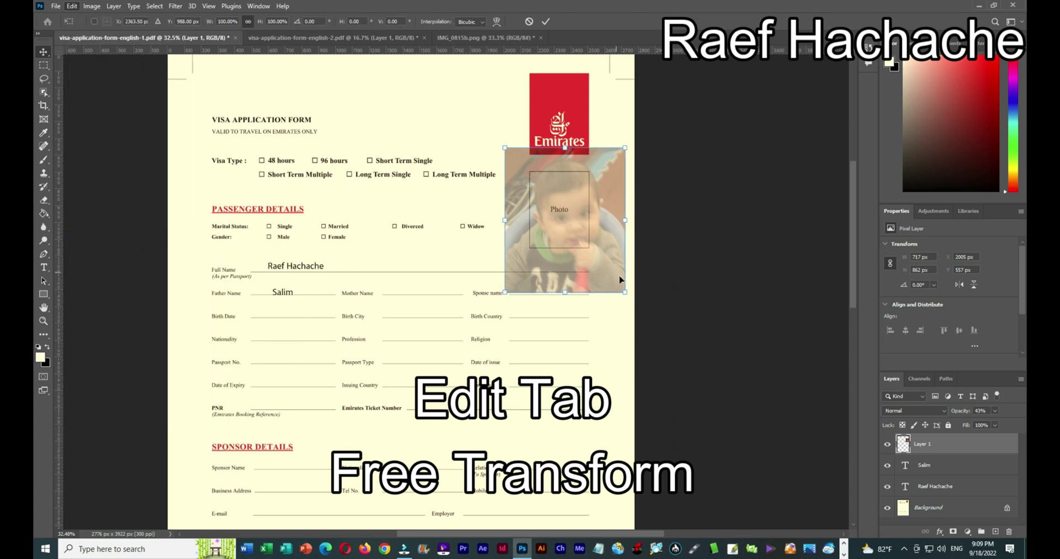
{"action": "left_click_drag", "start_coordinate": [625, 292], "coordinate": [598, 257]}
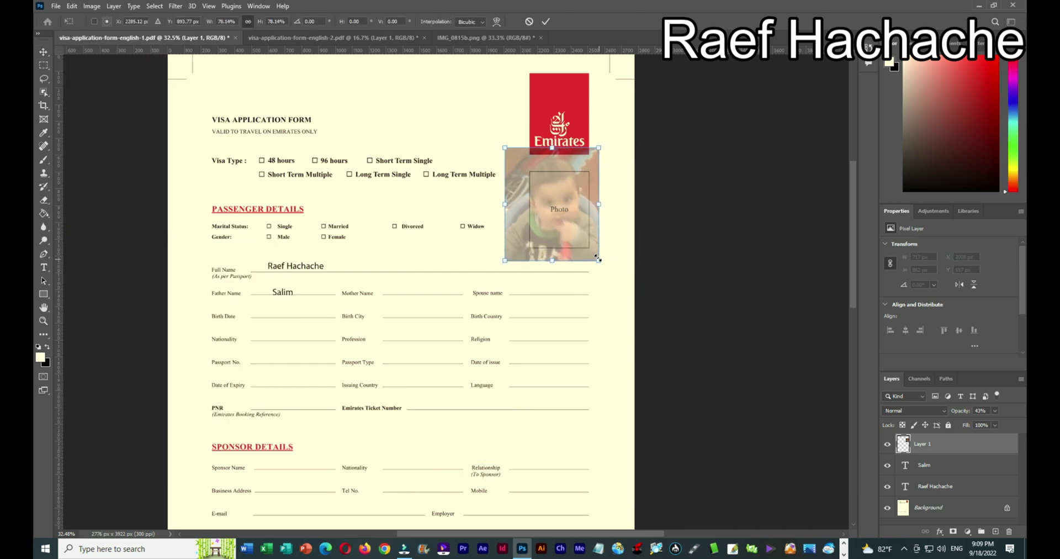
{"action": "left_click_drag", "start_coordinate": [502, 147], "coordinate": [519, 164]}
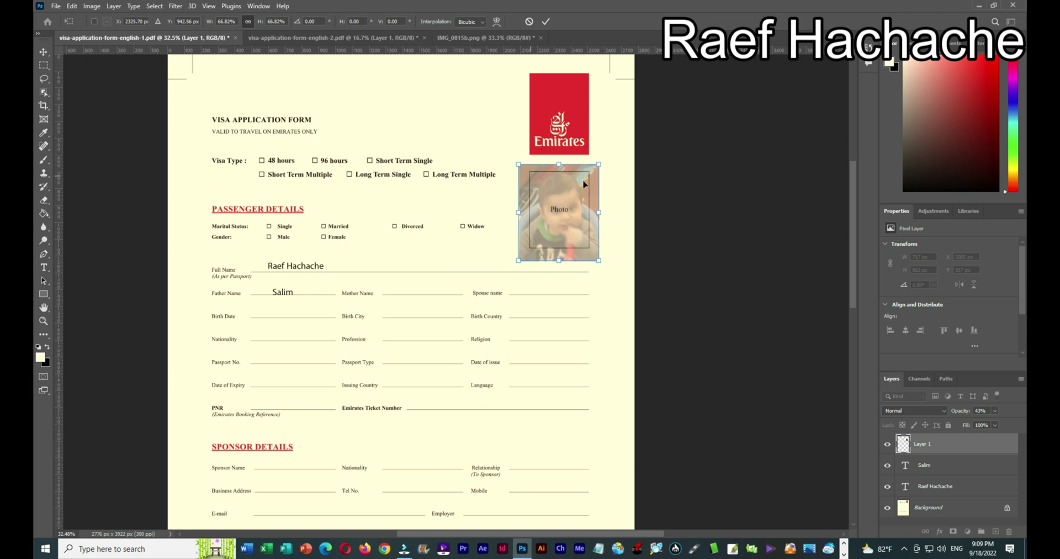
{"action": "left_click_drag", "start_coordinate": [597, 192], "coordinate": [595, 200]}
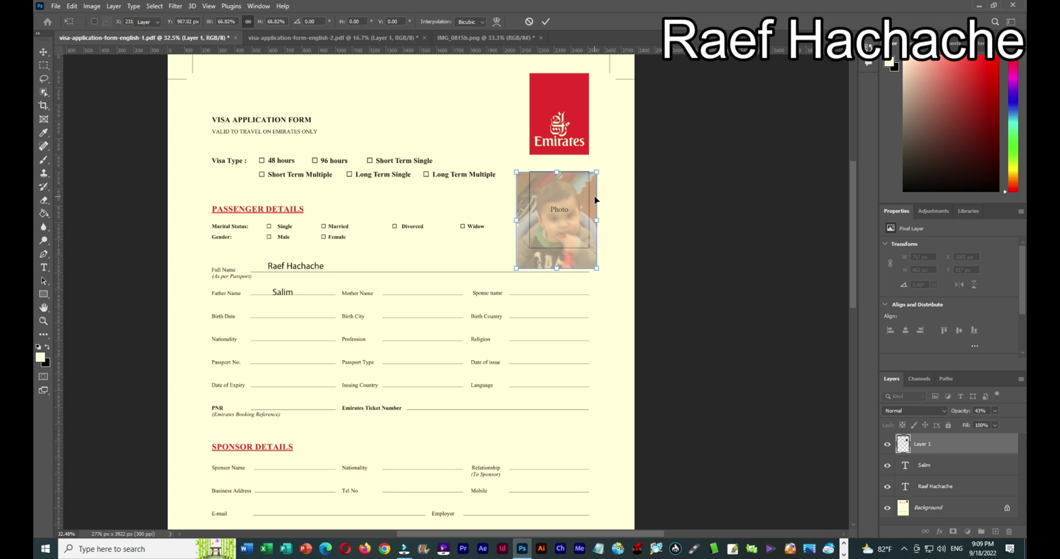
{"action": "key", "text": "Return"}
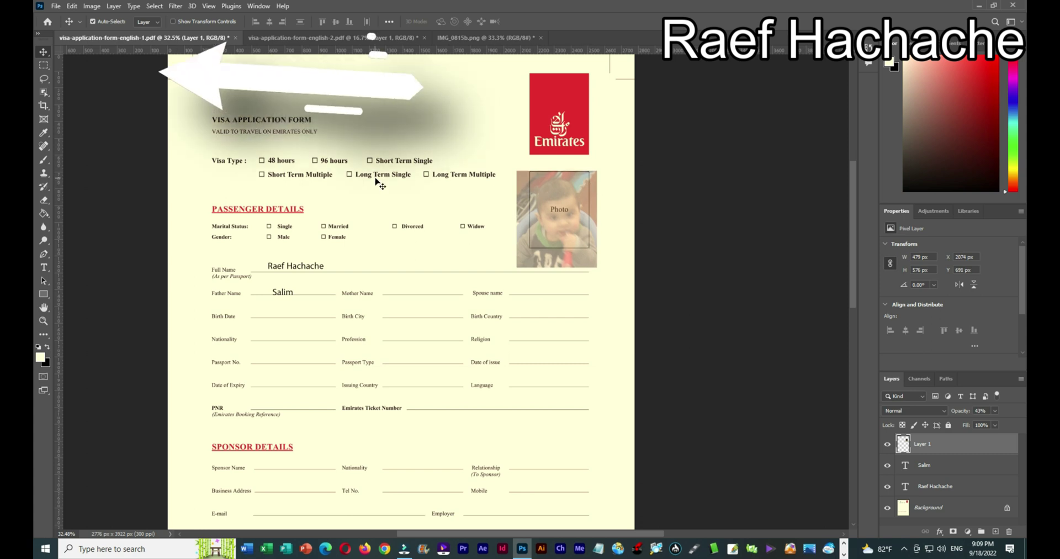
Delete the photo's overhang beside, below and right of the Photo box, then restore 100% opacity.
{"action": "left_click", "coordinate": [40, 66]}
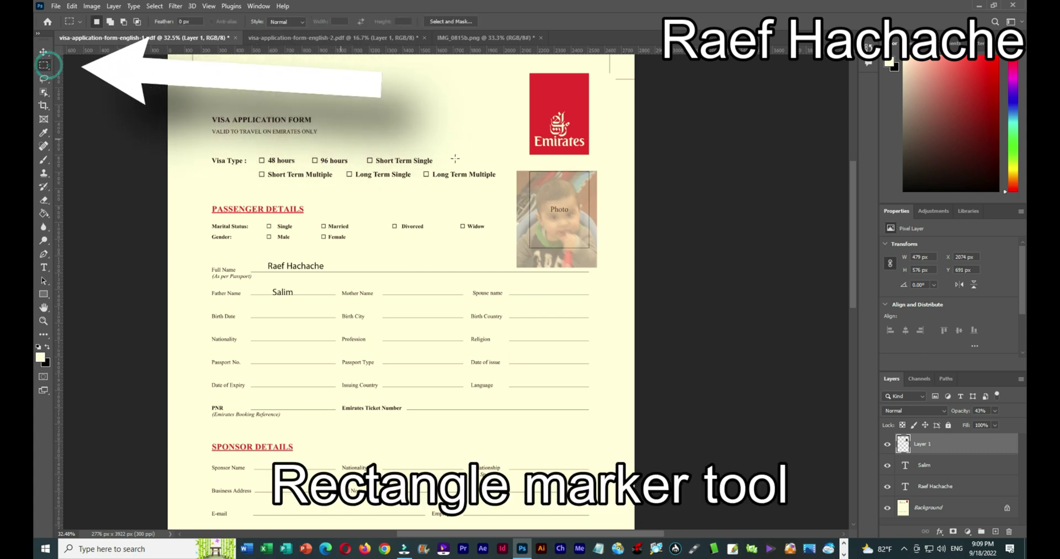
{"action": "left_click_drag", "start_coordinate": [480, 151], "coordinate": [619, 247]}
{"action": "key", "text": "Delete"}
{"action": "left_click", "coordinate": [516, 310]}
{"action": "key", "text": "Delete"}
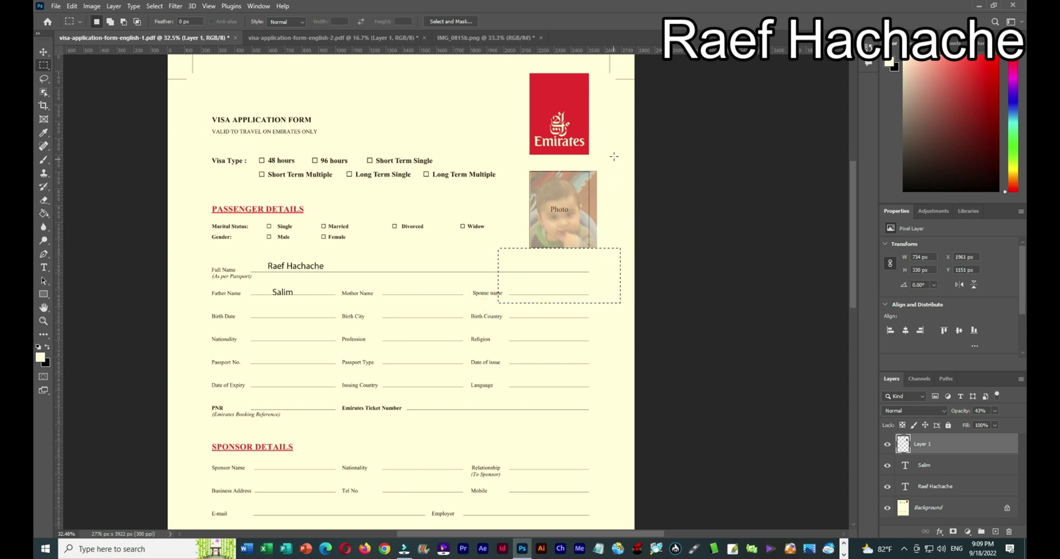
{"action": "left_click_drag", "start_coordinate": [613, 156], "coordinate": [587, 259]}
{"action": "key", "text": "Delete"}
{"action": "key", "text": "ctrl+d"}
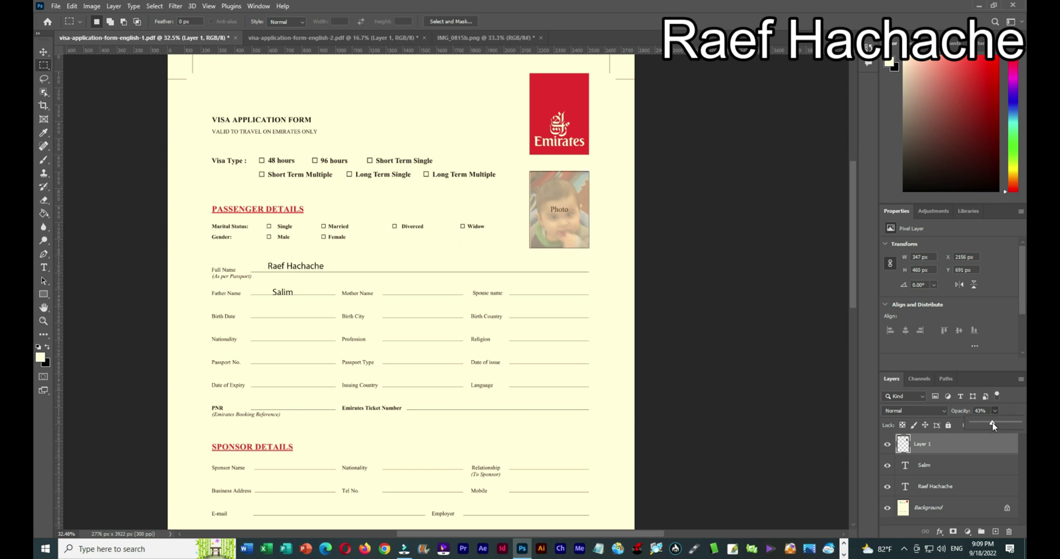
{"action": "left_click_drag", "start_coordinate": [993, 425], "coordinate": [1022, 424]}
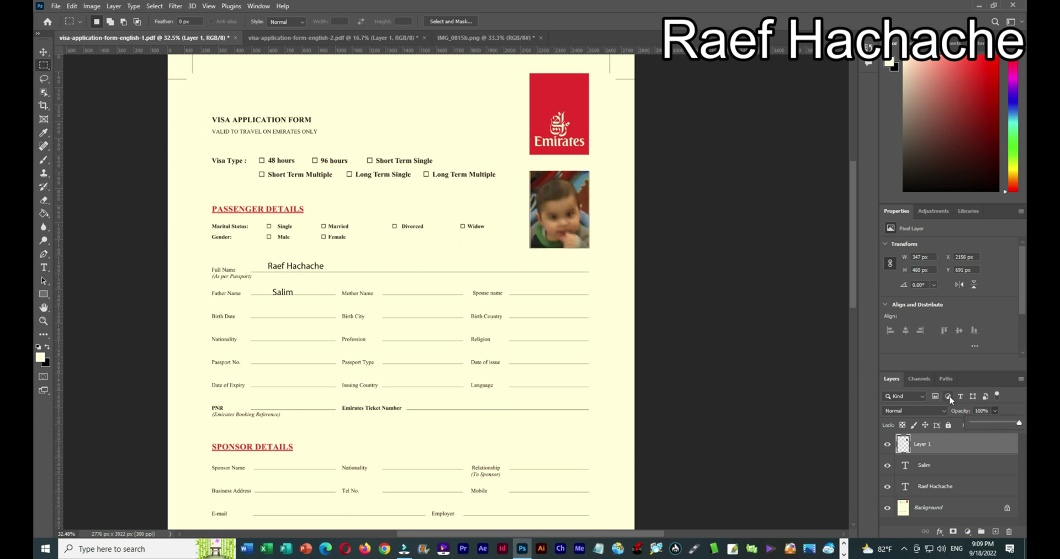
Switch to visa-application-form-english-2.pdf and flatten it with Layer > Flatten Image.
{"action": "scroll", "coordinate": [713, 323], "scroll_direction": "down", "scroll_amount": 4}
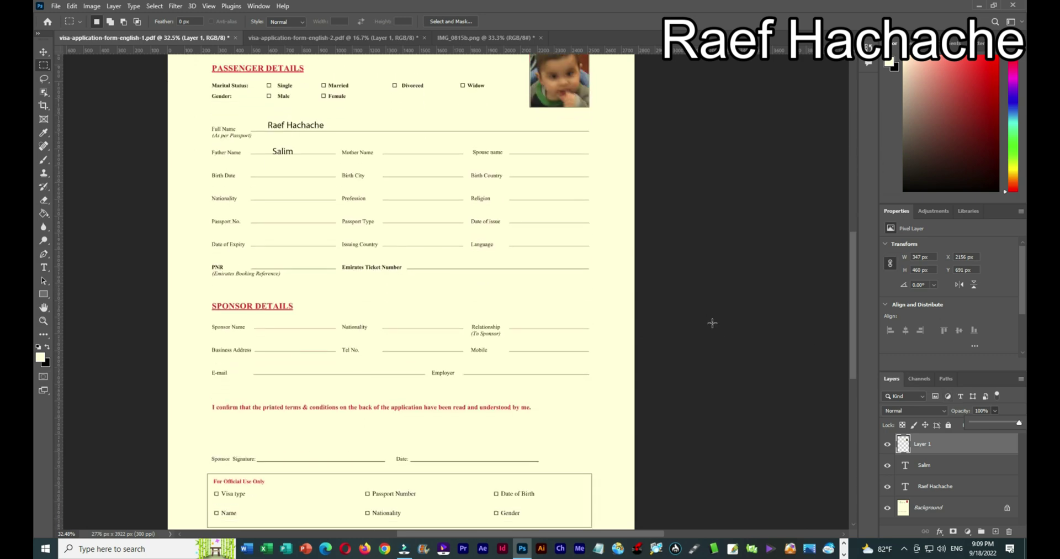
{"action": "scroll", "coordinate": [712, 323], "scroll_direction": "down", "scroll_amount": 2}
{"action": "scroll", "coordinate": [577, 319], "scroll_direction": "up", "scroll_amount": 4}
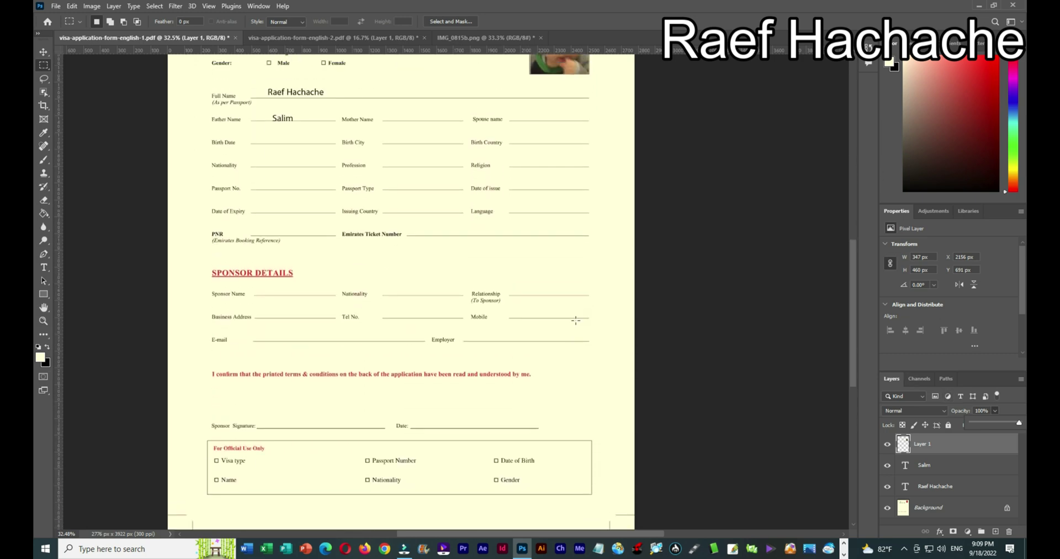
{"action": "left_click", "coordinate": [326, 38]}
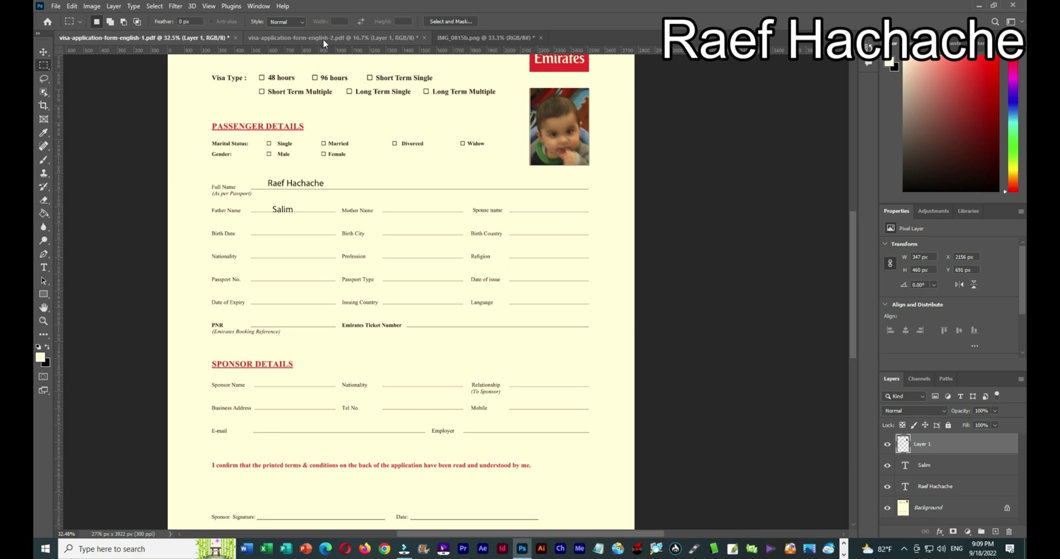
{"action": "left_click", "coordinate": [114, 6]}
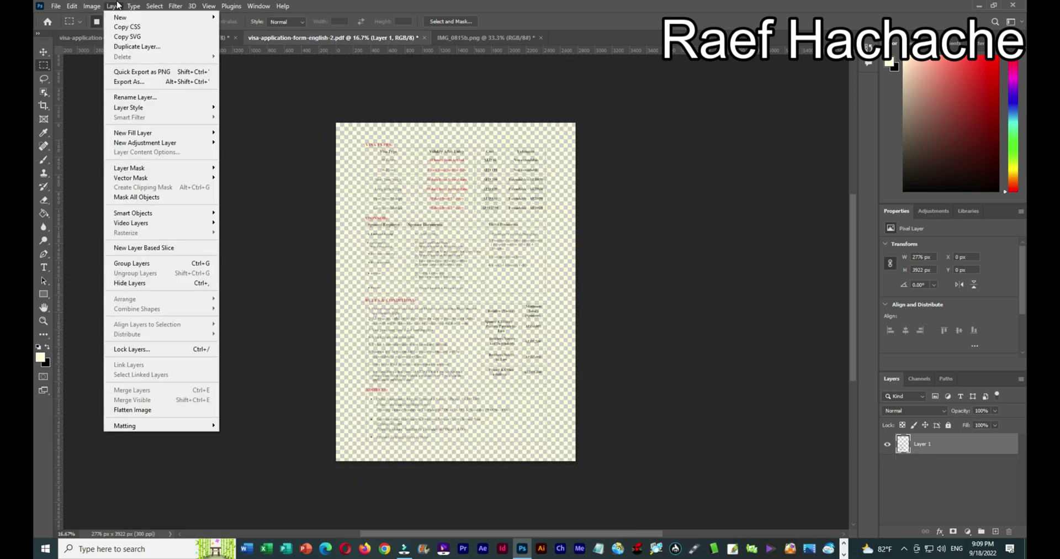
{"action": "left_click", "coordinate": [135, 409]}
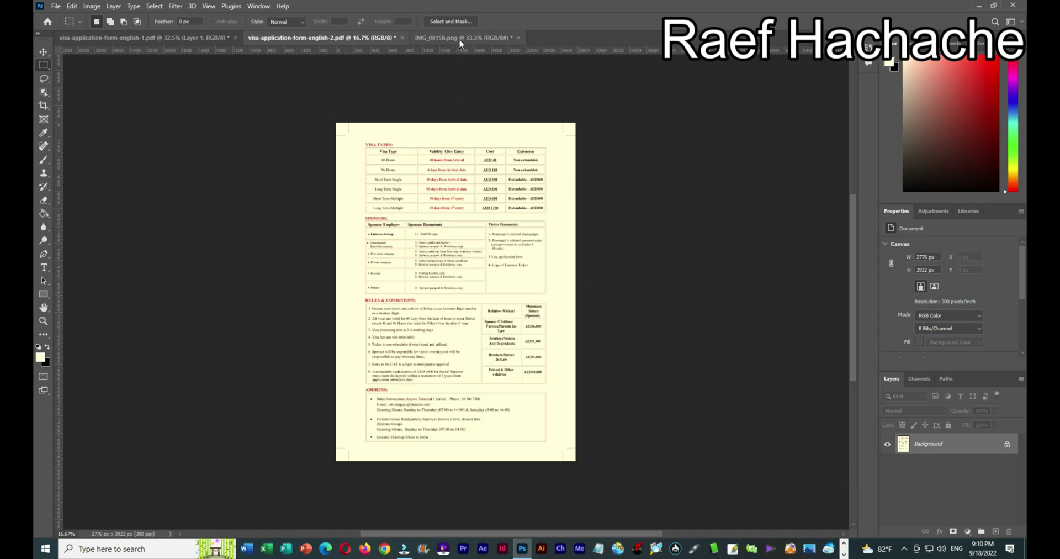
Close IMG_0815b.png without saving its changes and return to visa form page 1.
{"action": "left_click", "coordinate": [457, 37]}
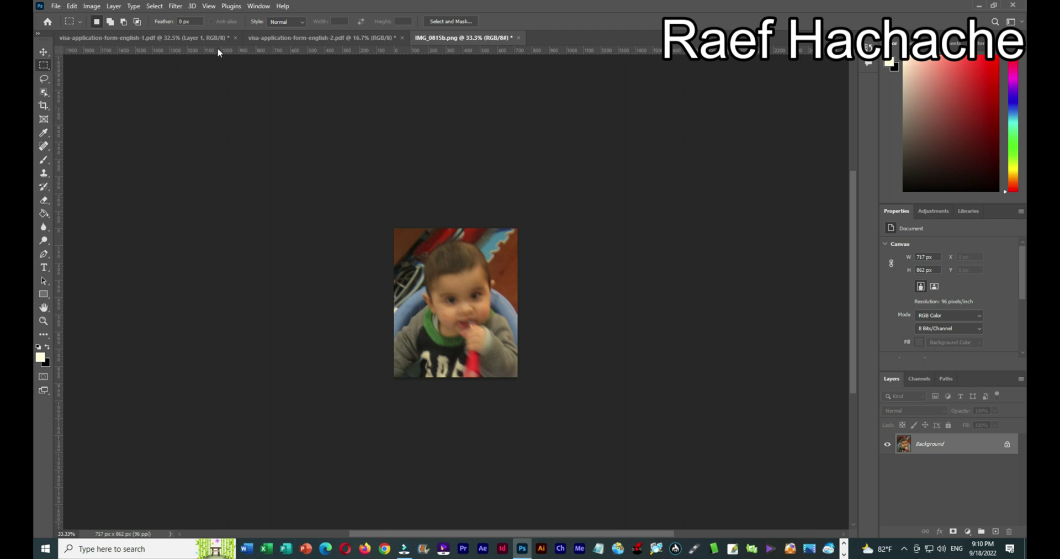
{"action": "left_click", "coordinate": [518, 37]}
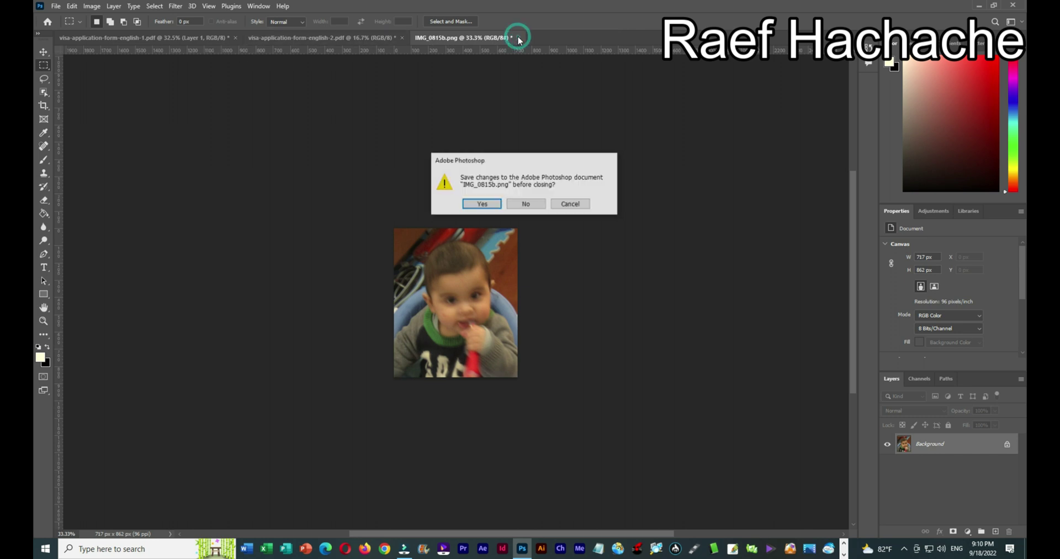
{"action": "left_click", "coordinate": [527, 206]}
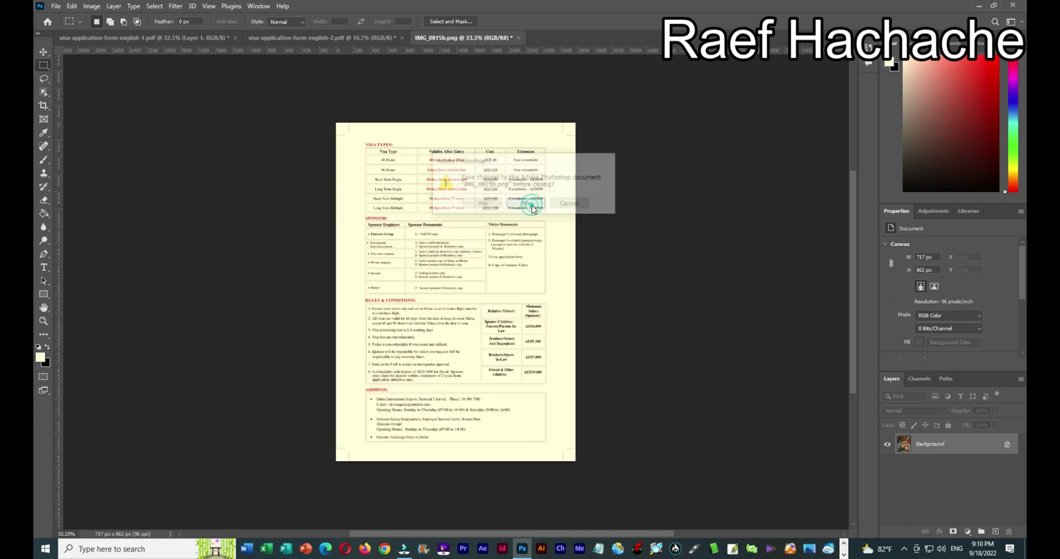
{"action": "left_click", "coordinate": [195, 39]}
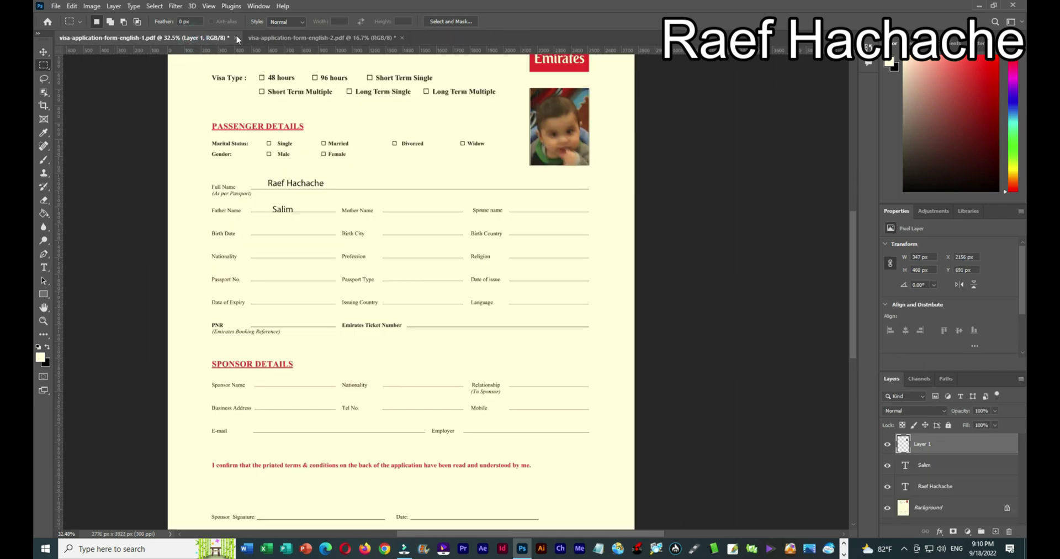
Build a PDF Presentation from both open visa form pages and continue to saving it.
{"action": "left_click", "coordinate": [253, 38]}
{"action": "left_click", "coordinate": [144, 38]}
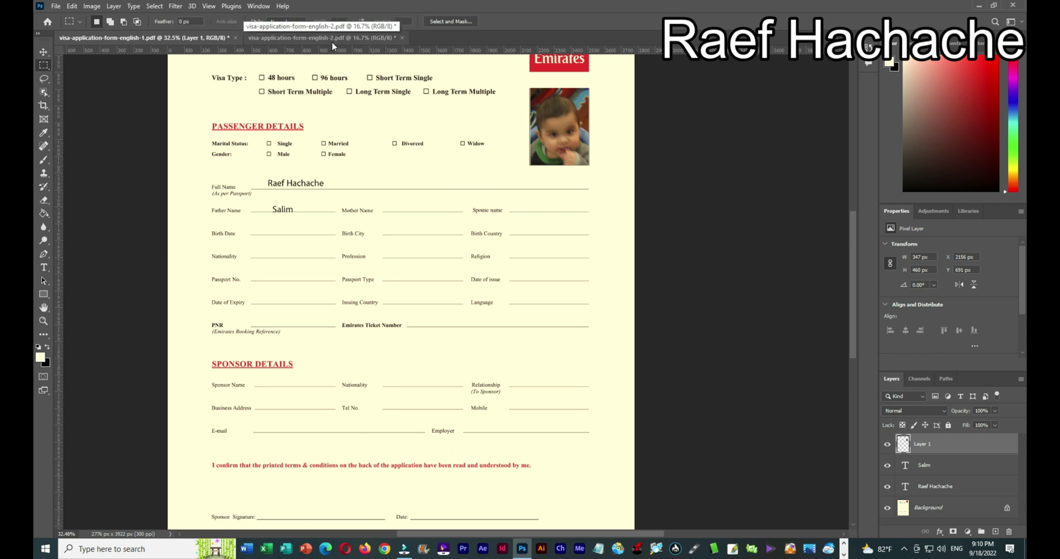
{"action": "left_click", "coordinate": [55, 6]}
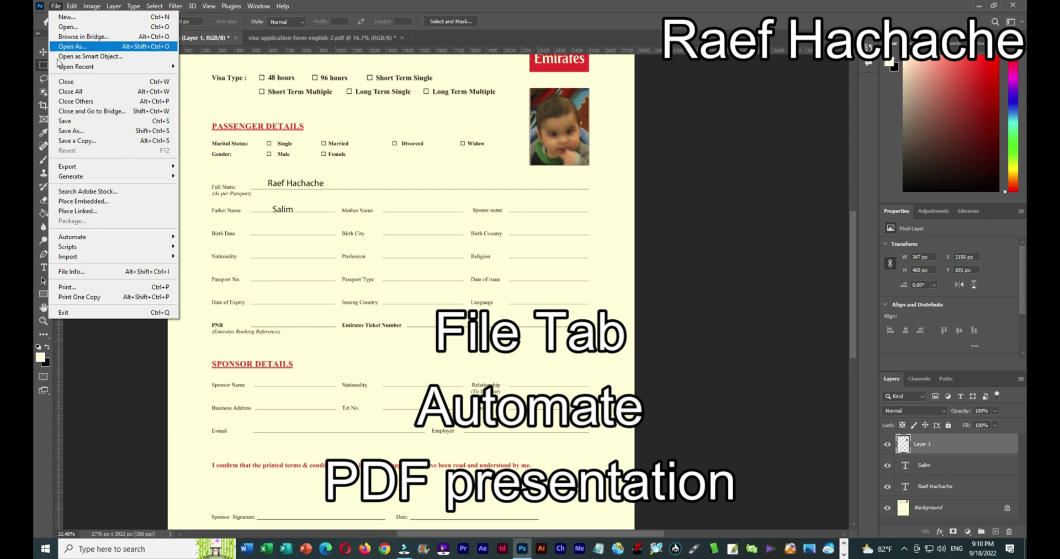
{"action": "left_click", "coordinate": [87, 239]}
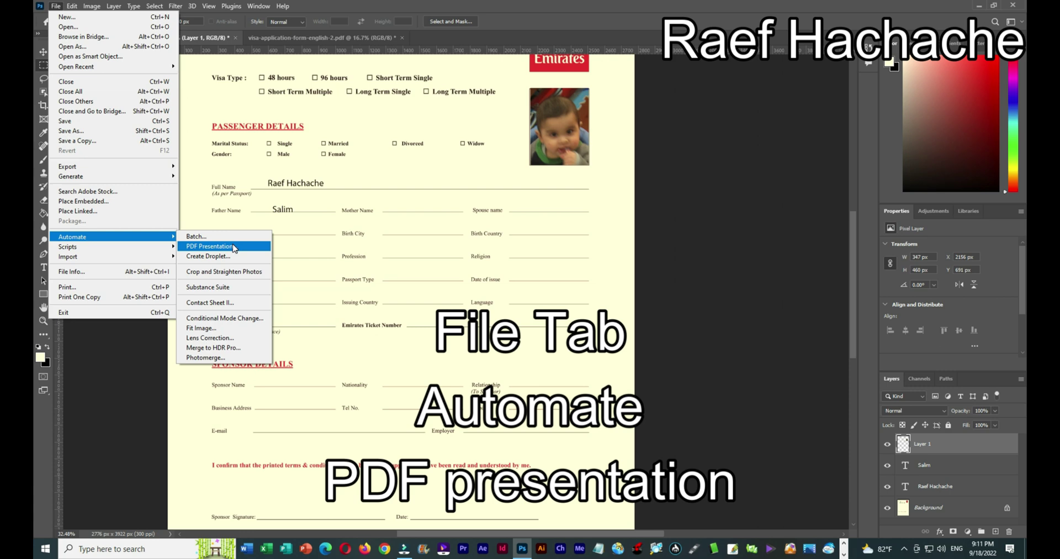
{"action": "left_click", "coordinate": [234, 246]}
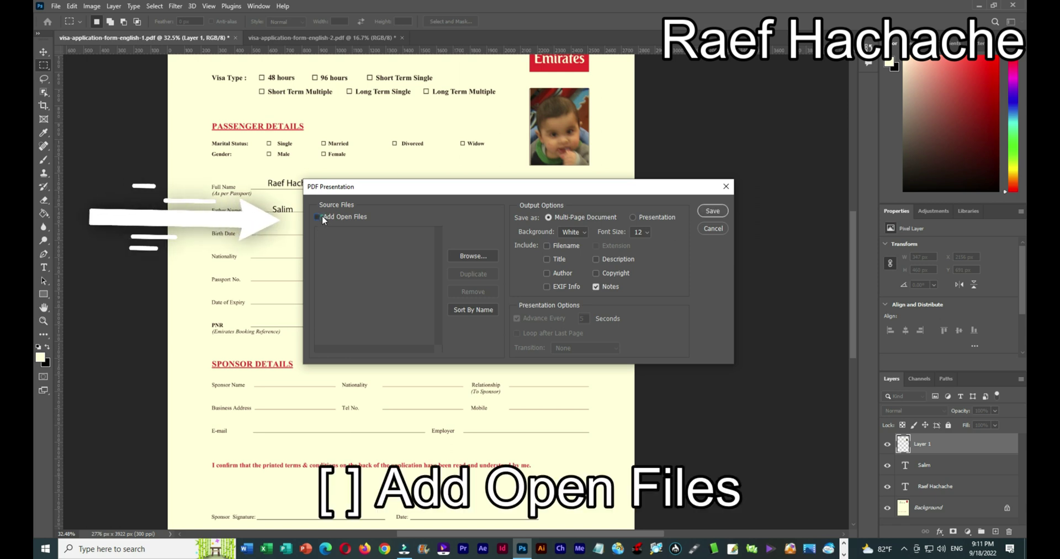
{"action": "left_click", "coordinate": [320, 216]}
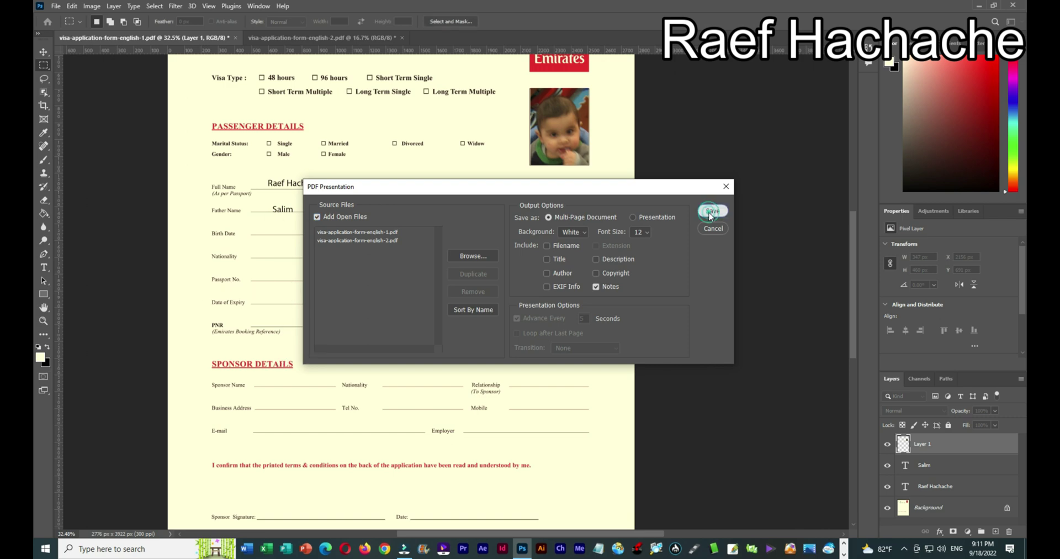
{"action": "left_click", "coordinate": [711, 212]}
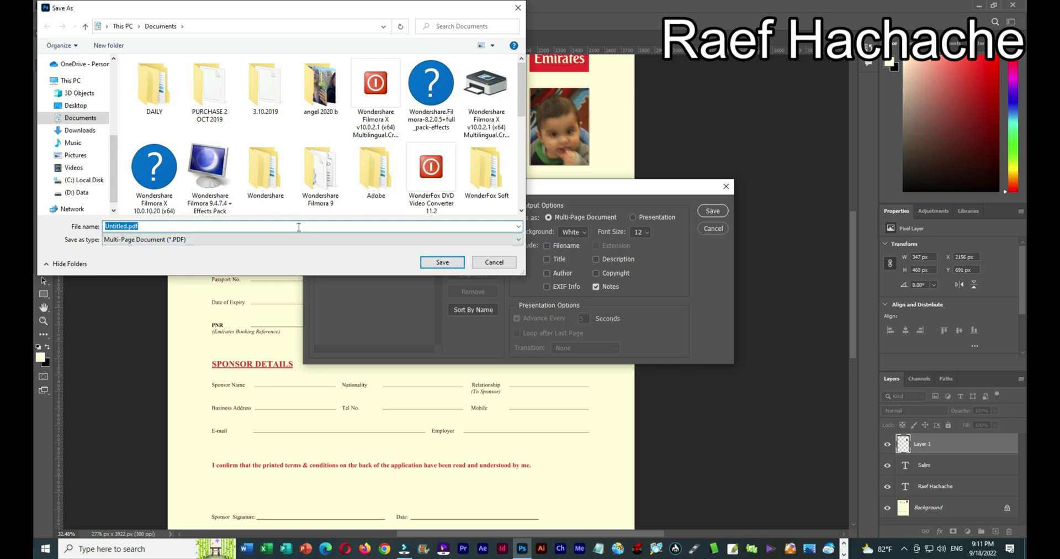
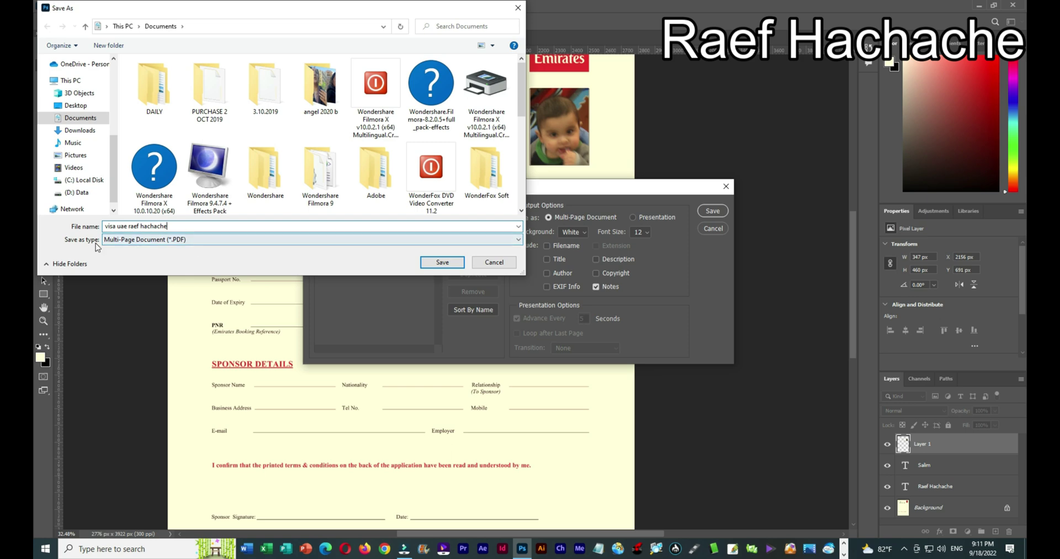
Save the PDF as 'visa uae' plus the applicant's name, using the Smallest File Size preset.
{"action": "left_click", "coordinate": [443, 263]}
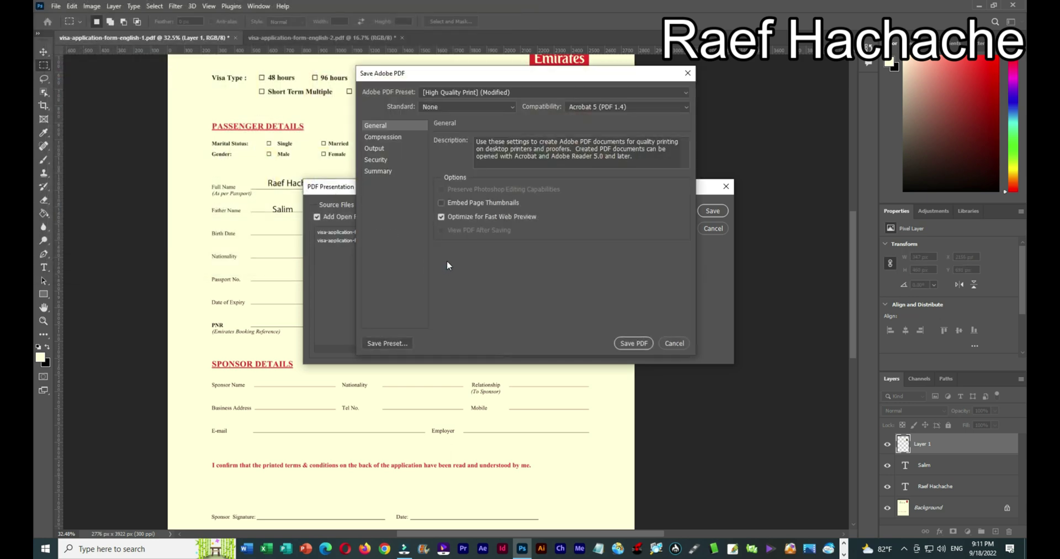
{"action": "left_click", "coordinate": [380, 138]}
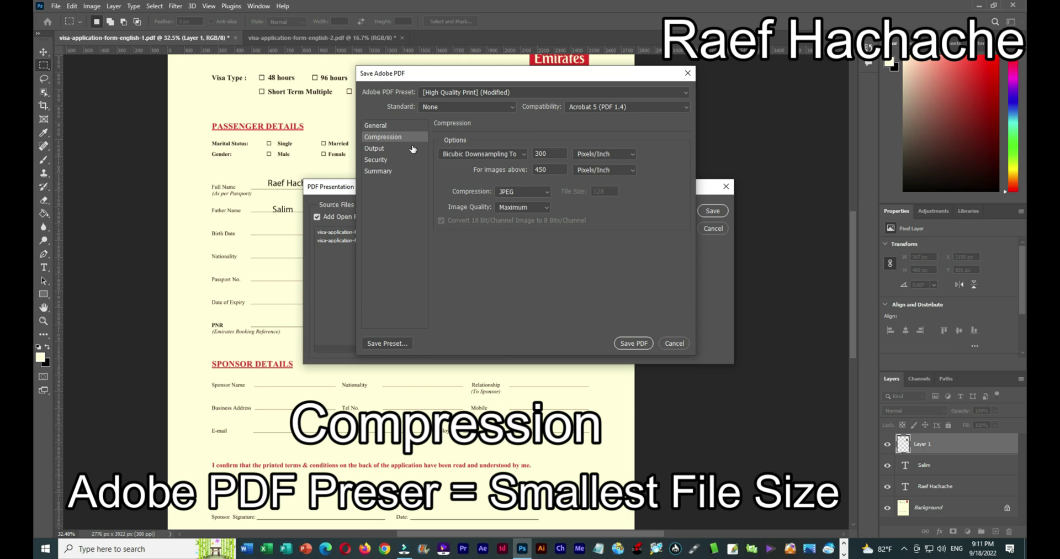
{"action": "left_click", "coordinate": [516, 93]}
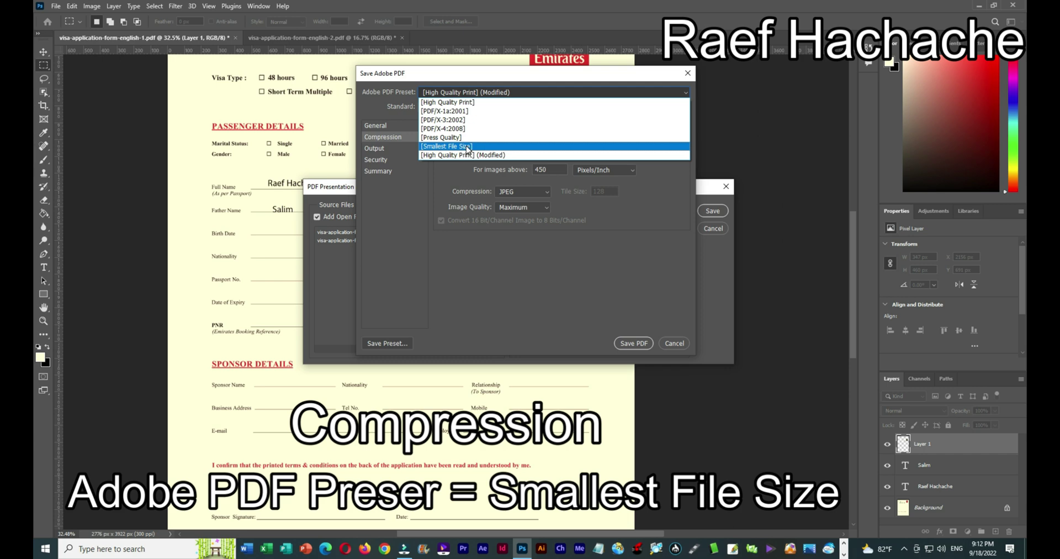
{"action": "left_click", "coordinate": [496, 147]}
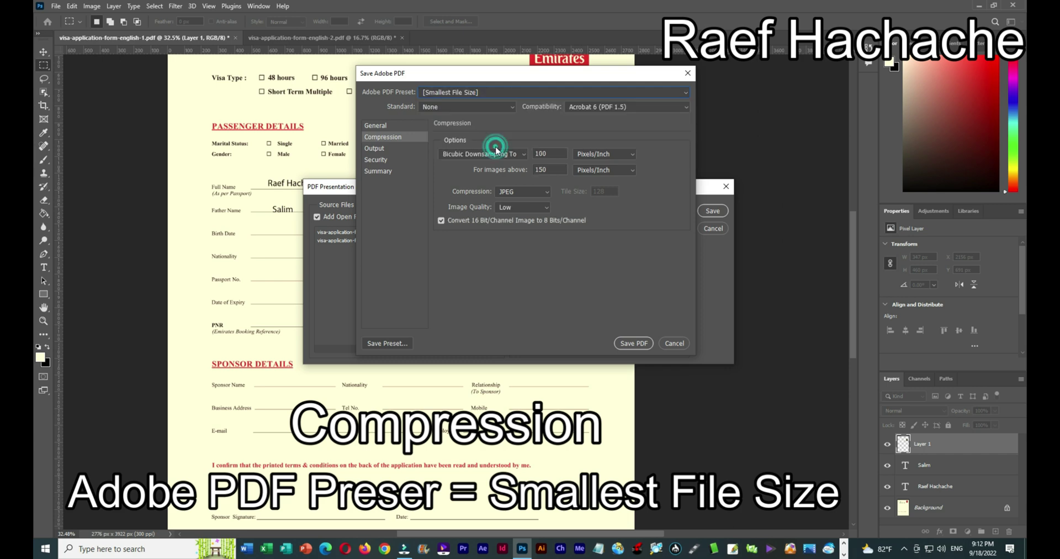
{"action": "left_click", "coordinate": [634, 344]}
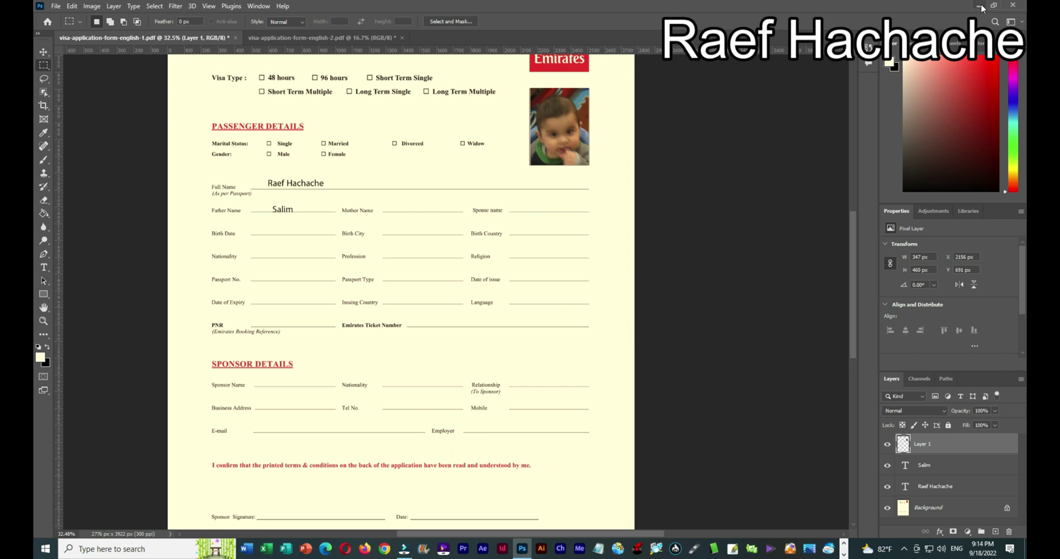
Check the exported PDF's desktop file properties to confirm it is about 204 KB.
{"action": "left_click", "coordinate": [981, 6]}
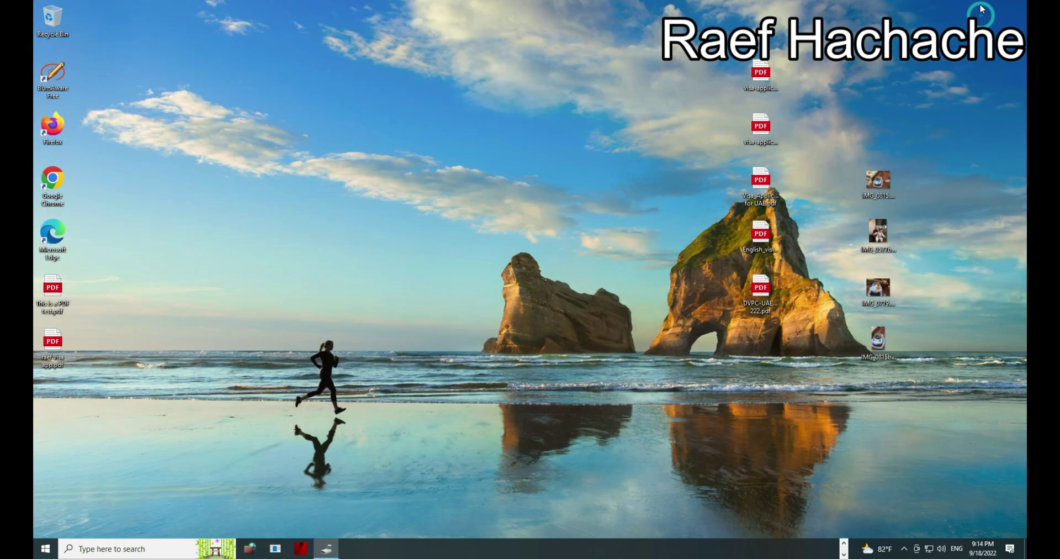
{"action": "right_click", "coordinate": [53, 348]}
{"action": "left_click", "coordinate": [90, 339]}
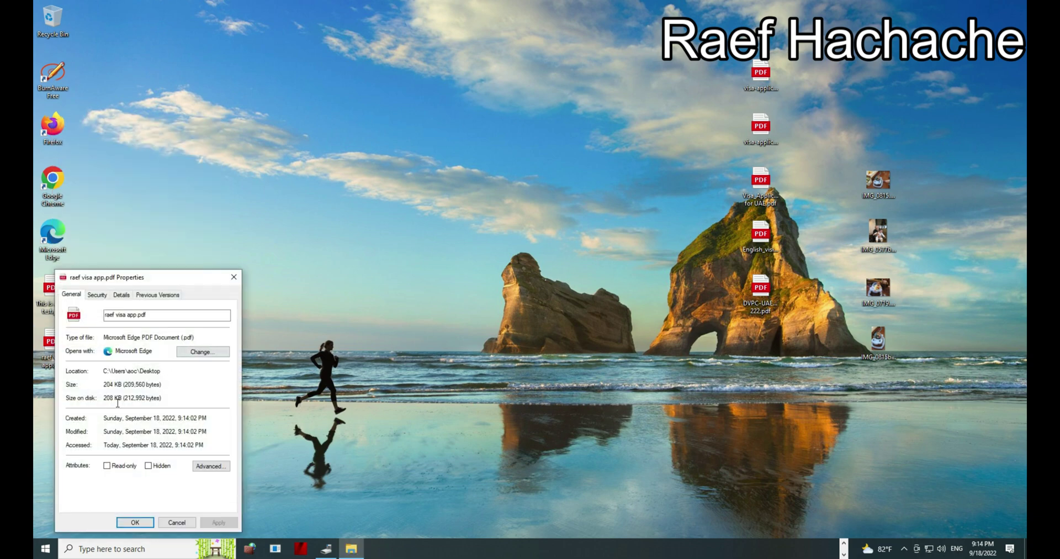
{"action": "left_click", "coordinate": [185, 524]}
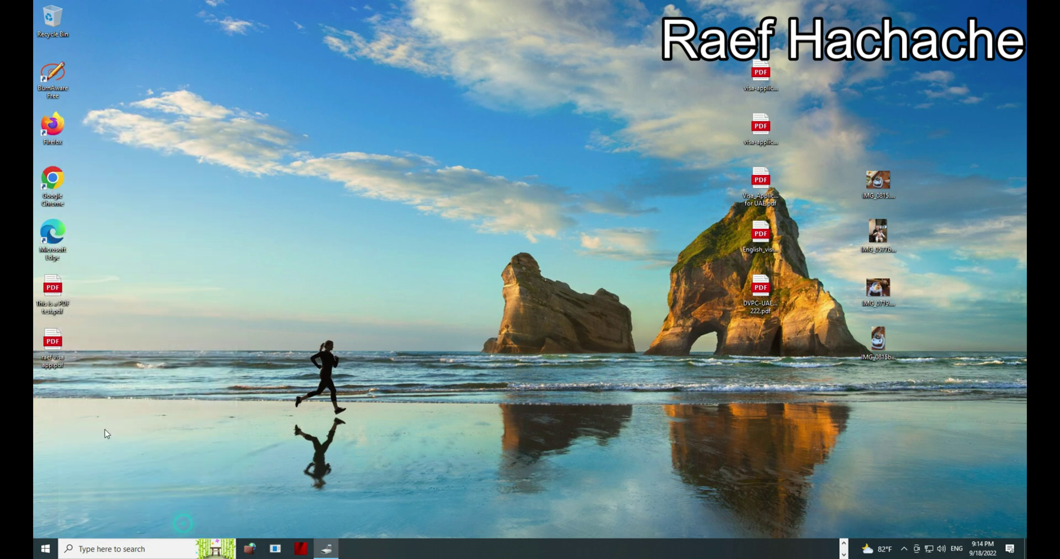
Open the exported visa PDF with Firefox.
{"action": "right_click", "coordinate": [56, 338]}
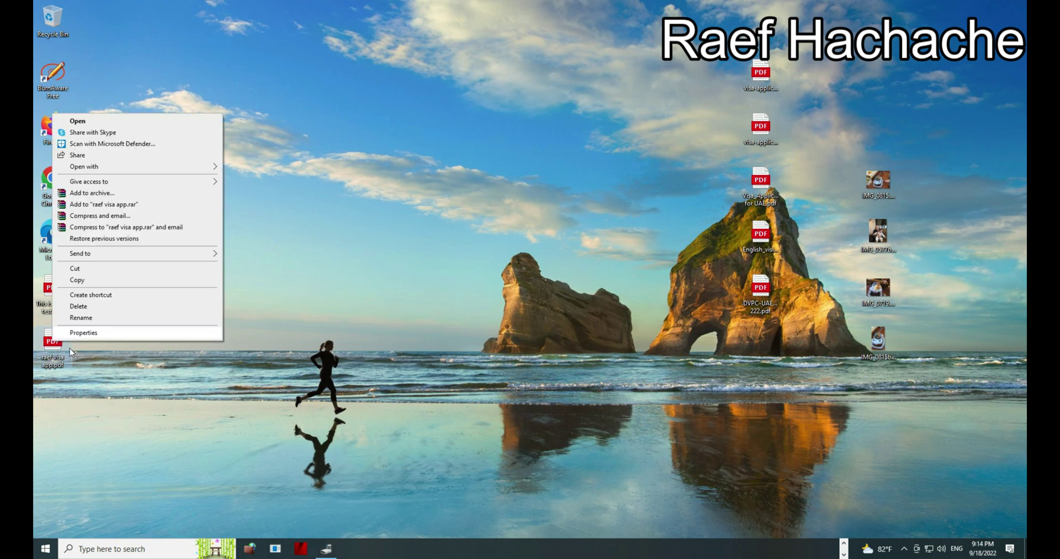
{"action": "left_click", "coordinate": [147, 166]}
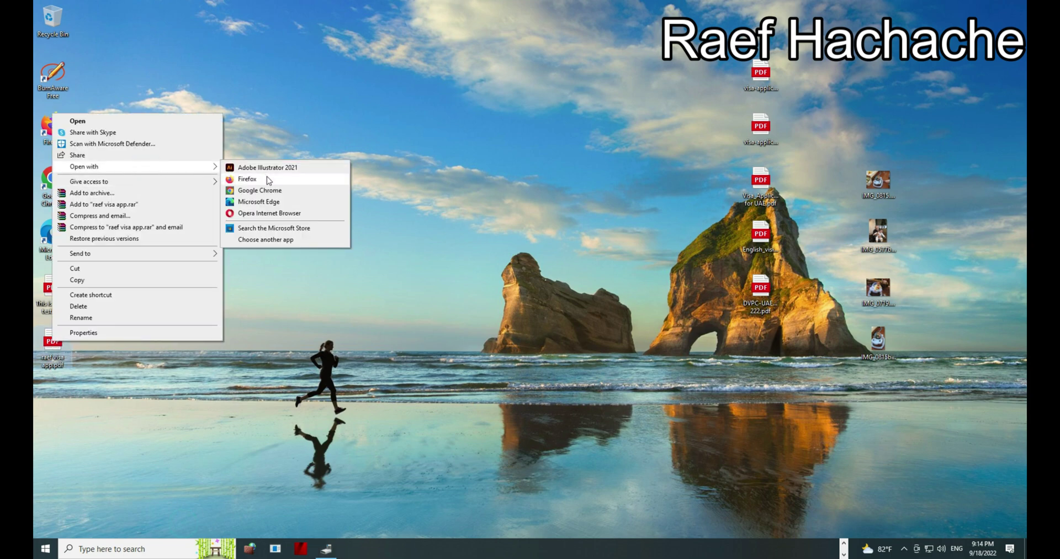
{"action": "left_click", "coordinate": [266, 177]}
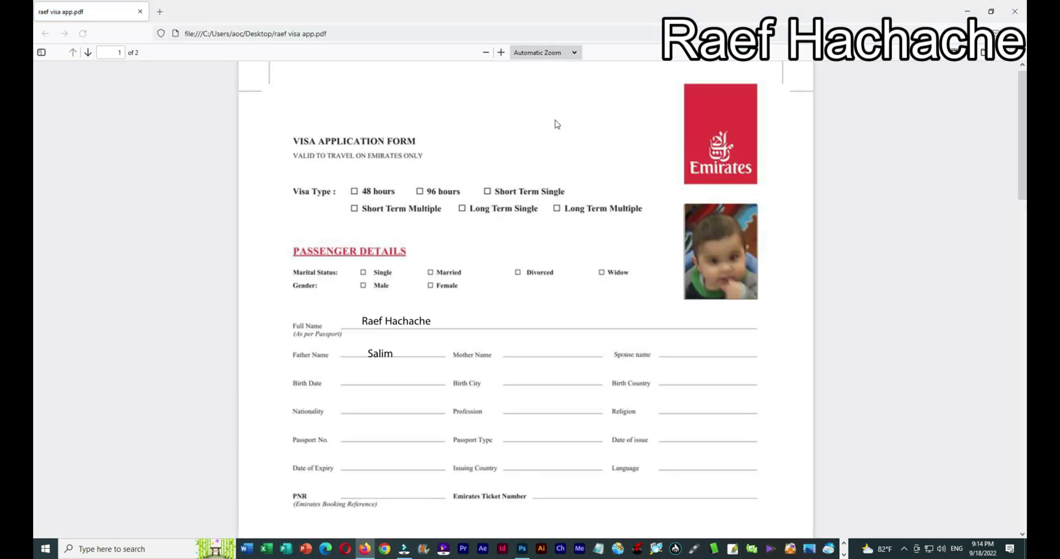
Switch the PDF viewer to Page Fit and scroll through page 2 and back to page 1.
{"action": "left_click", "coordinate": [574, 55]}
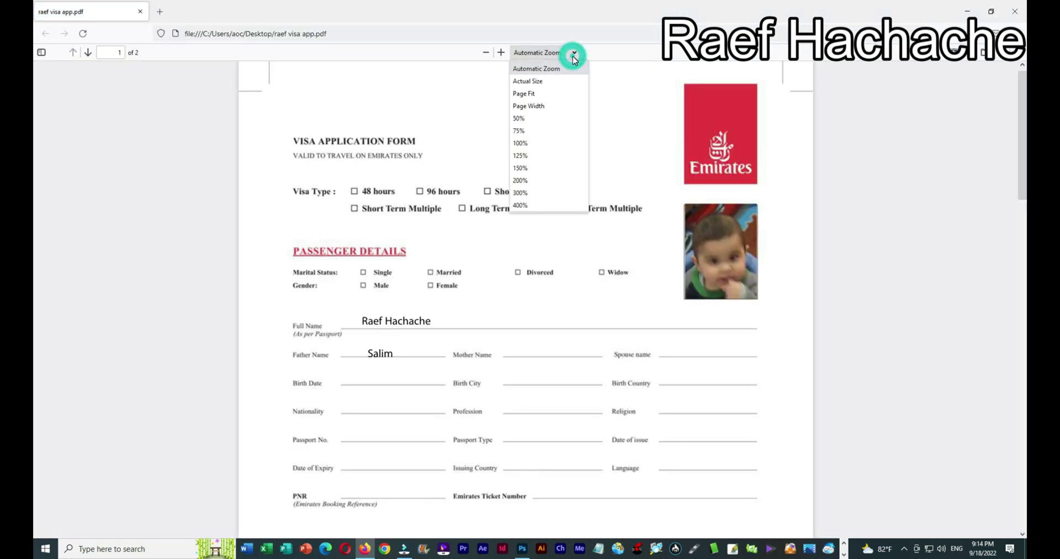
{"action": "left_click", "coordinate": [562, 98]}
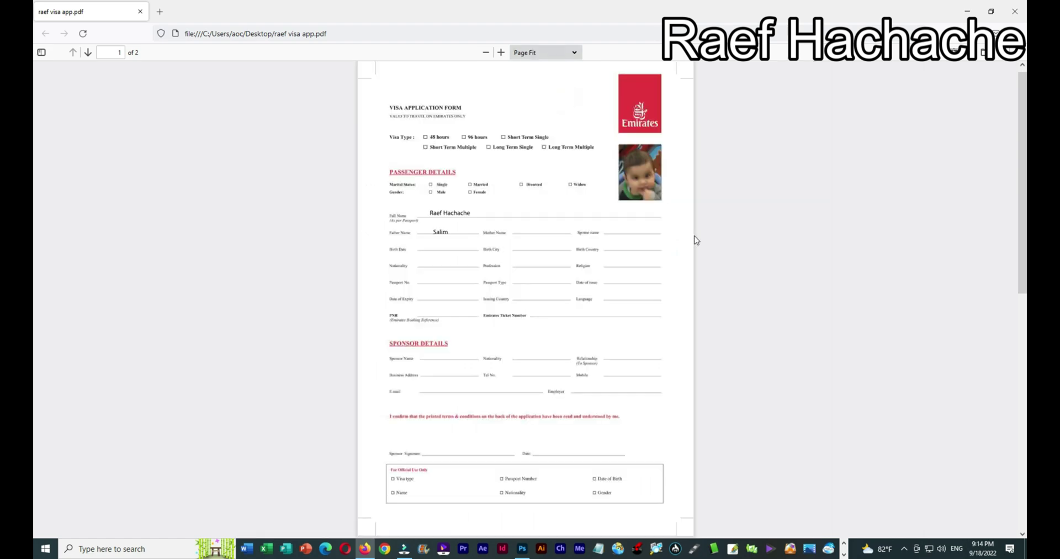
{"action": "scroll", "coordinate": [709, 265], "scroll_direction": "down", "scroll_amount": 5}
{"action": "scroll", "coordinate": [710, 268], "scroll_direction": "down", "scroll_amount": 5}
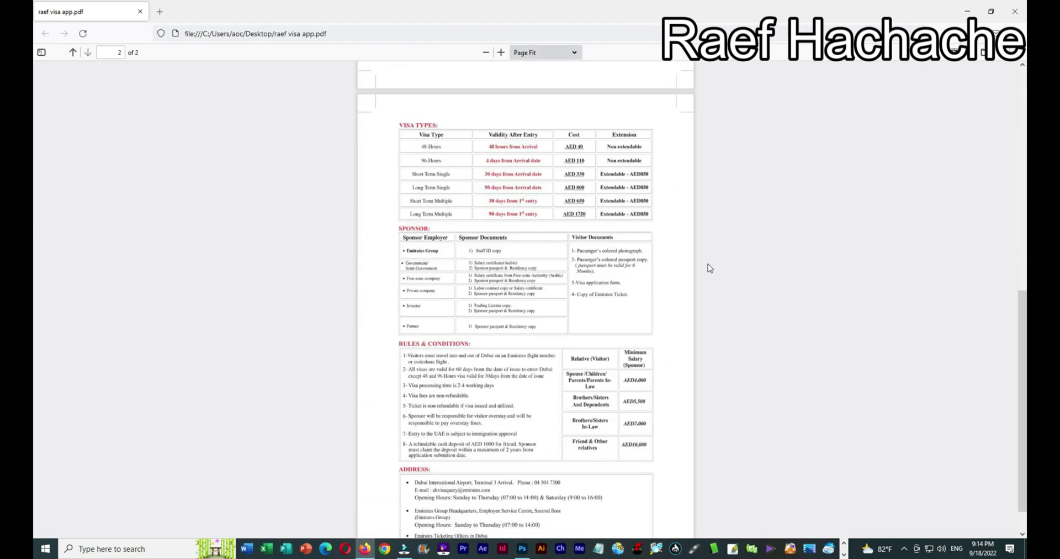
{"action": "scroll", "coordinate": [710, 269], "scroll_direction": "up", "scroll_amount": 9}
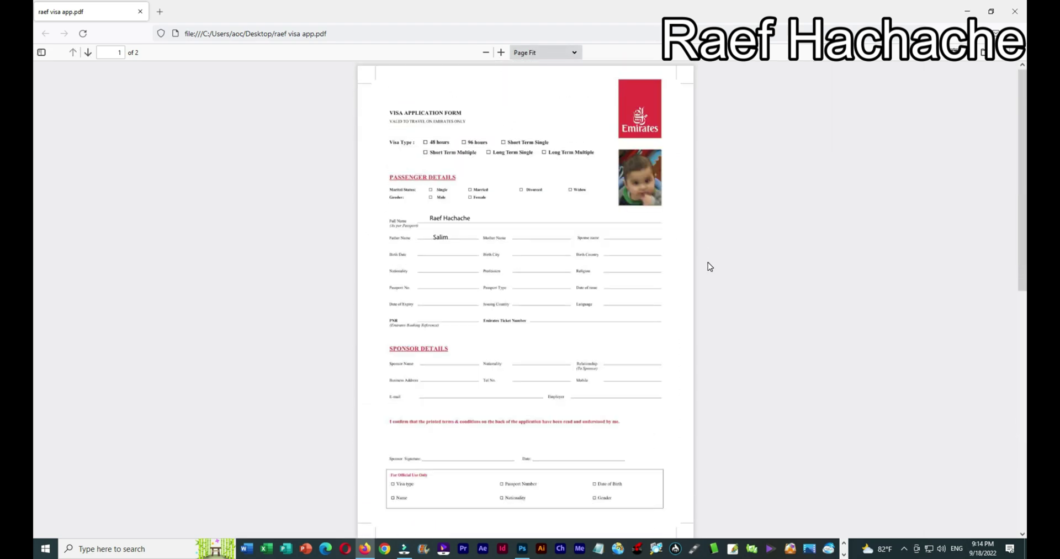